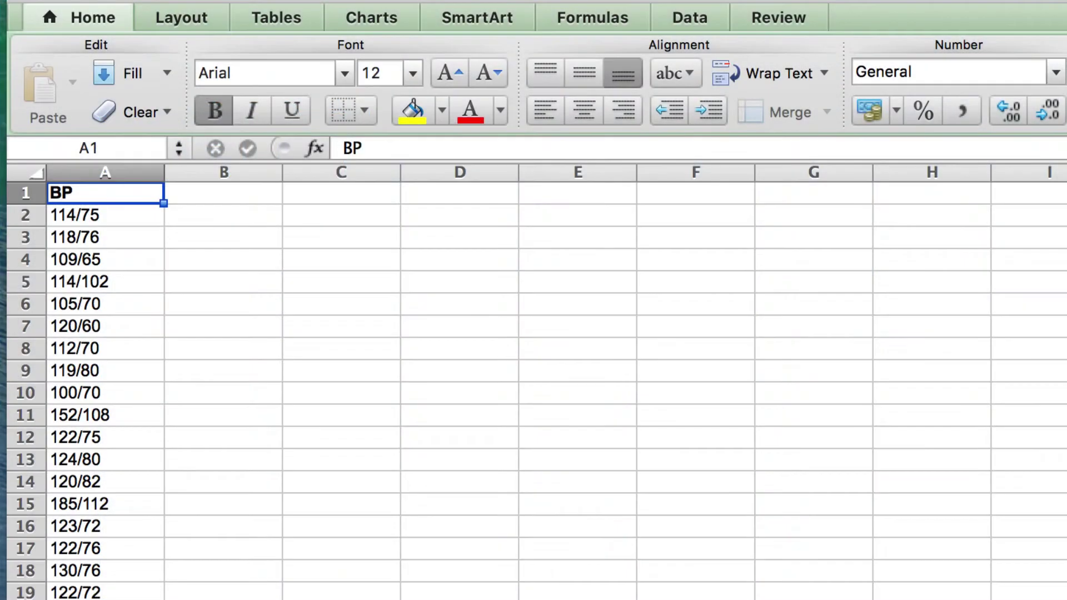
Enter the headers SYS in B1 and DIA in C1 beside the BP column.
{"action": "left_click", "coordinate": [224, 193]}
{"action": "type", "text": "SYS"}
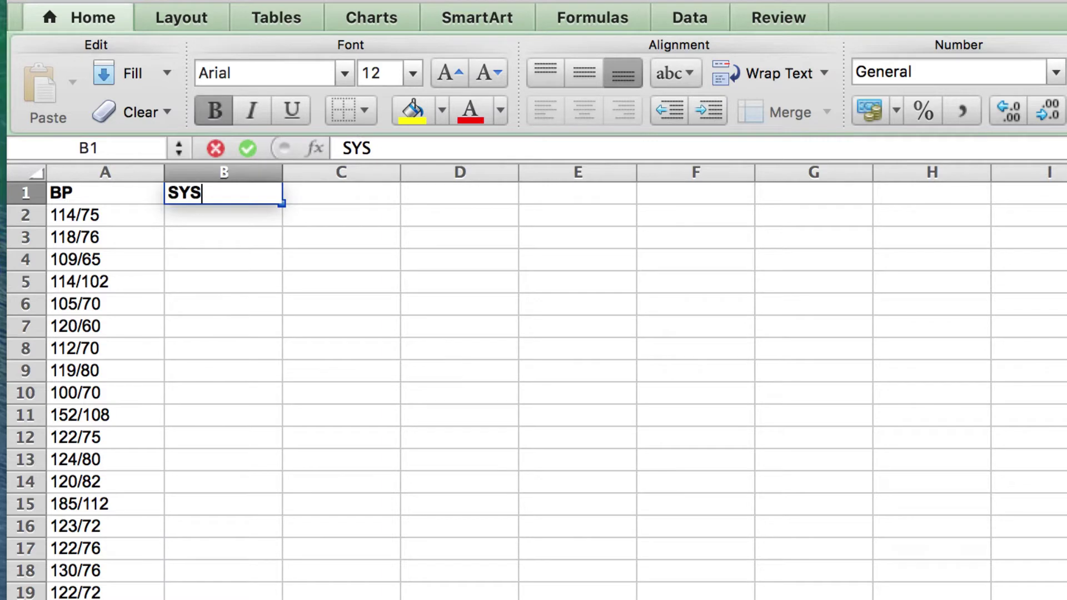
{"action": "key", "text": "Tab"}
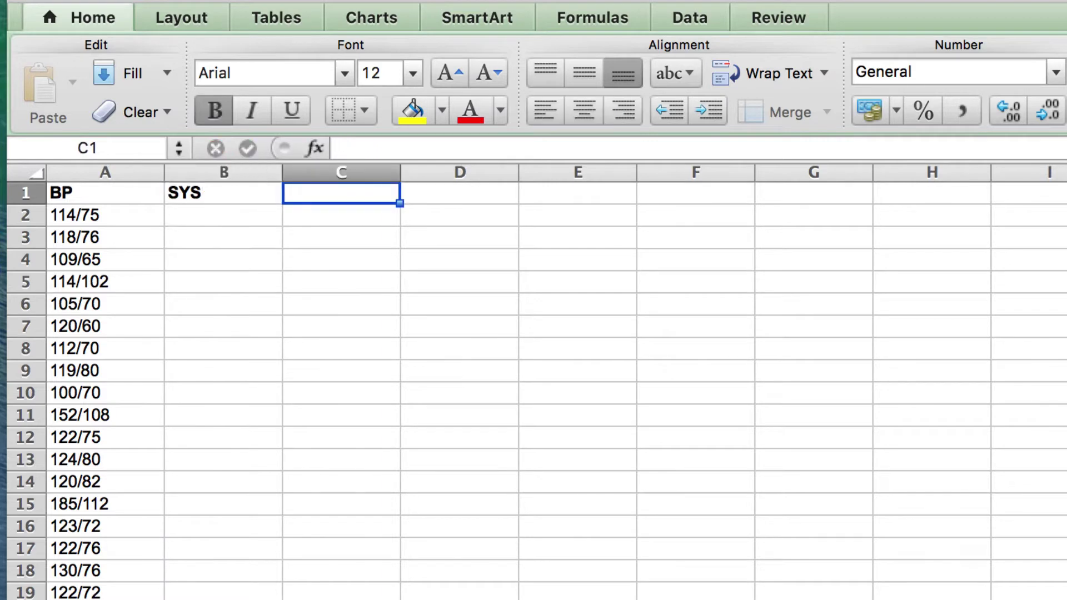
{"action": "type", "text": "DIA"}
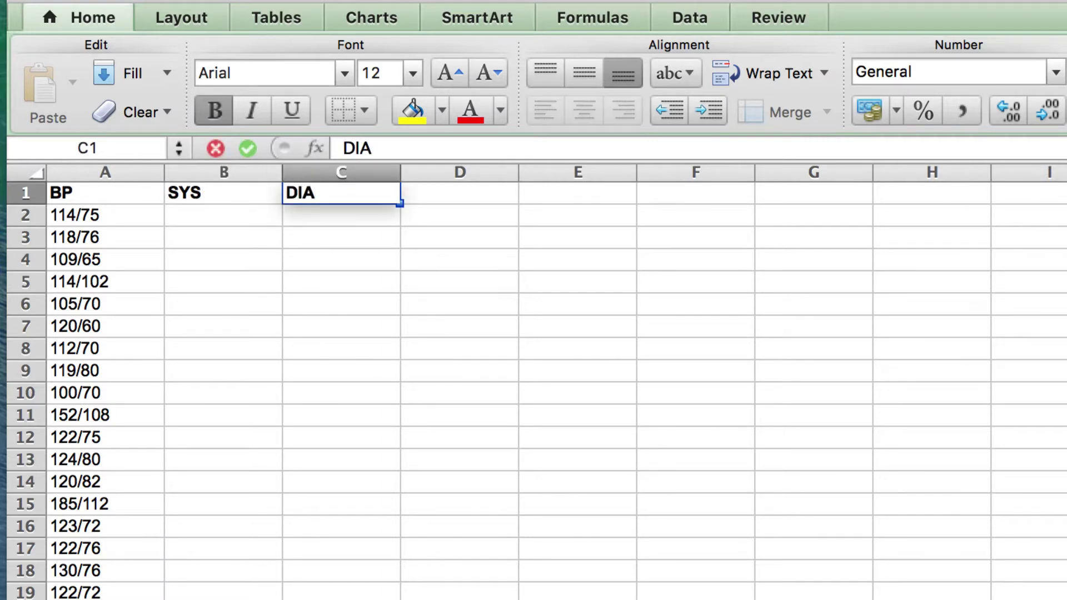
{"action": "key", "text": "Tab"}
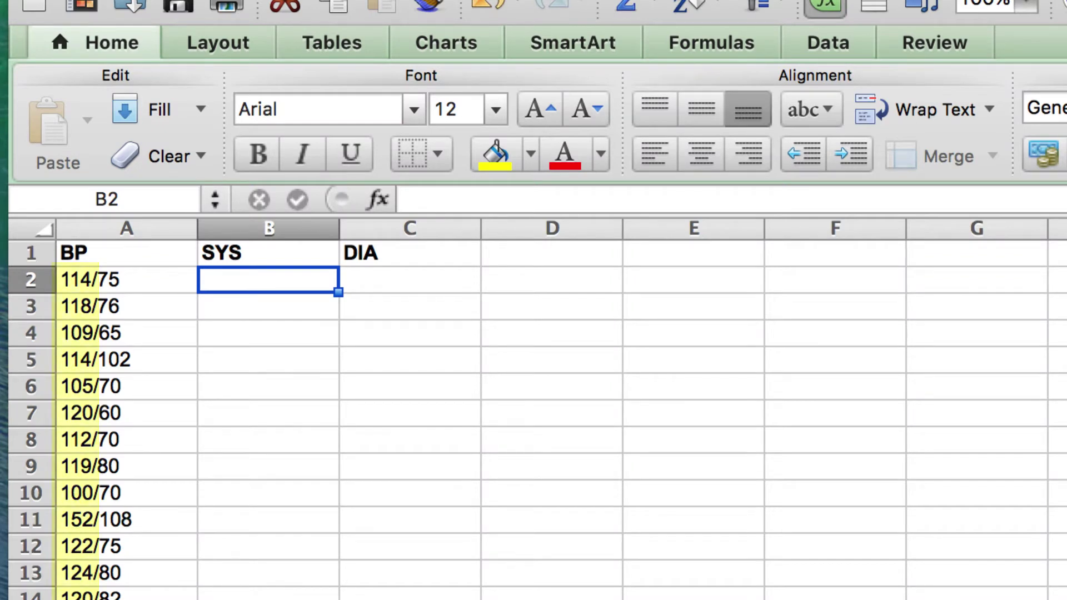
Enter =LEFT(A2,3) in B2 and fill it down the SYS column.
{"action": "type", "text": "=LEFT"}
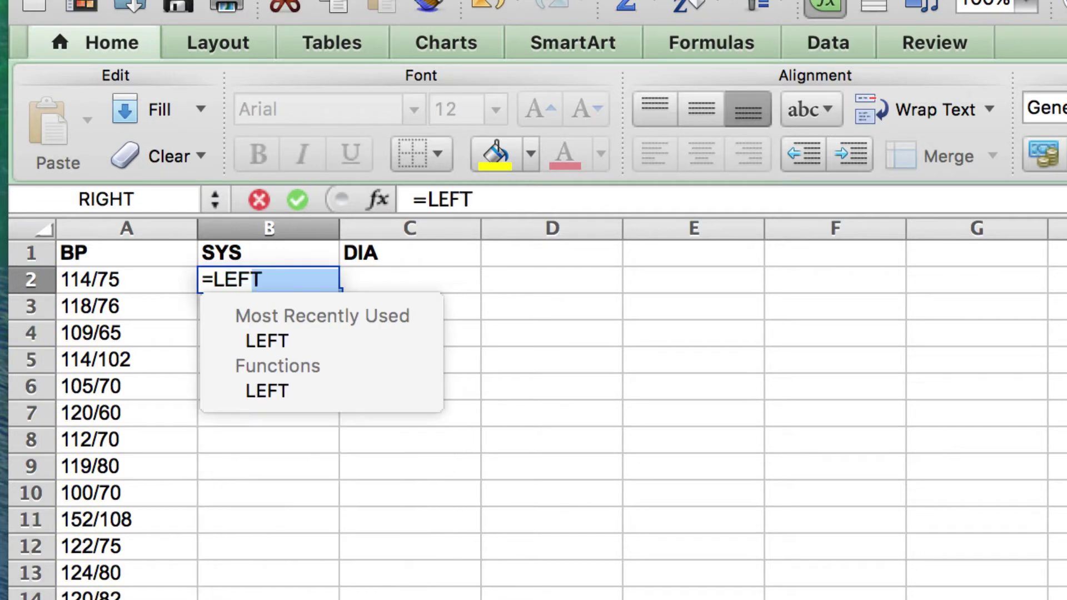
{"action": "type", "text": "("}
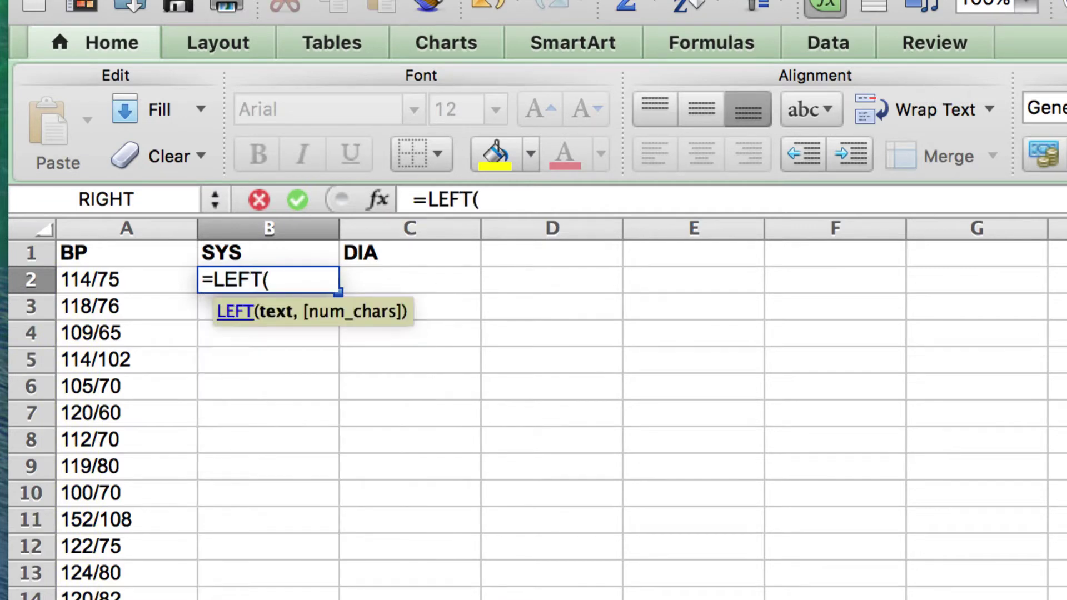
{"action": "left_click", "coordinate": [127, 284]}
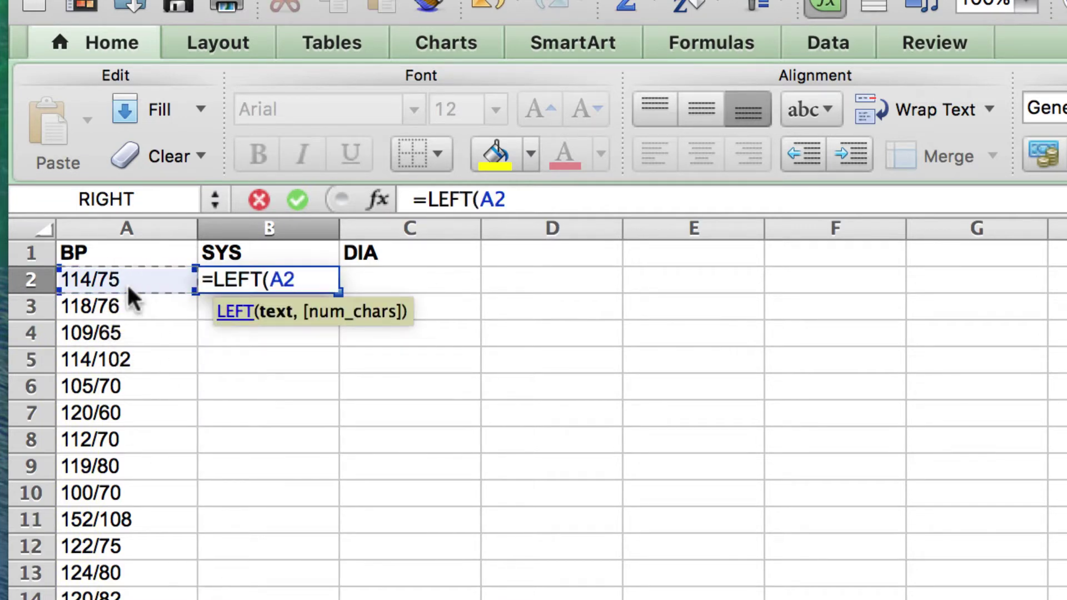
{"action": "type", "text": ",3)"}
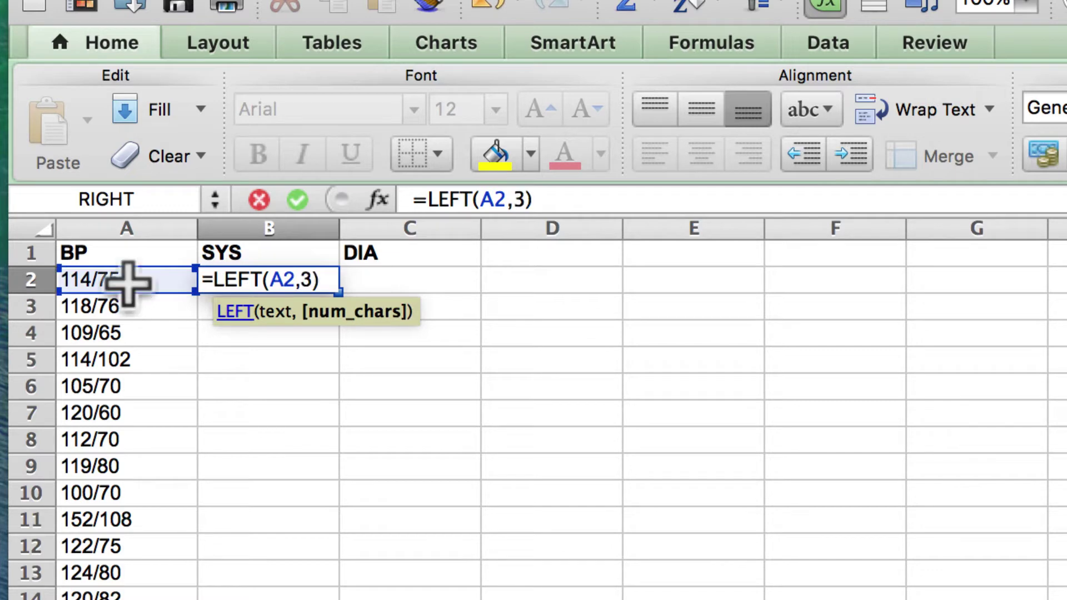
{"action": "key", "text": "Return"}
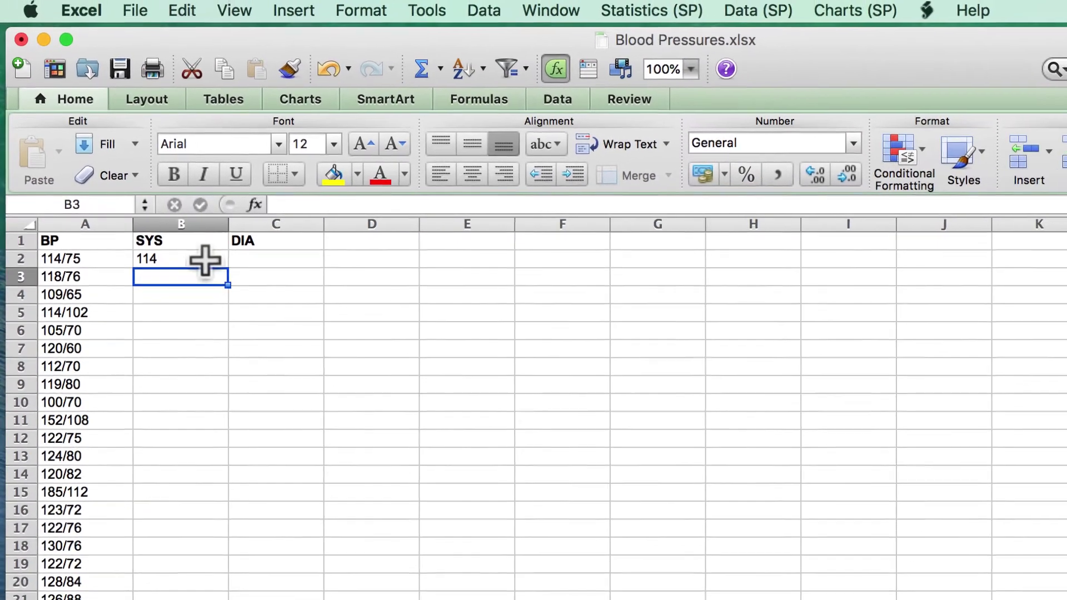
{"action": "left_click", "coordinate": [302, 278]}
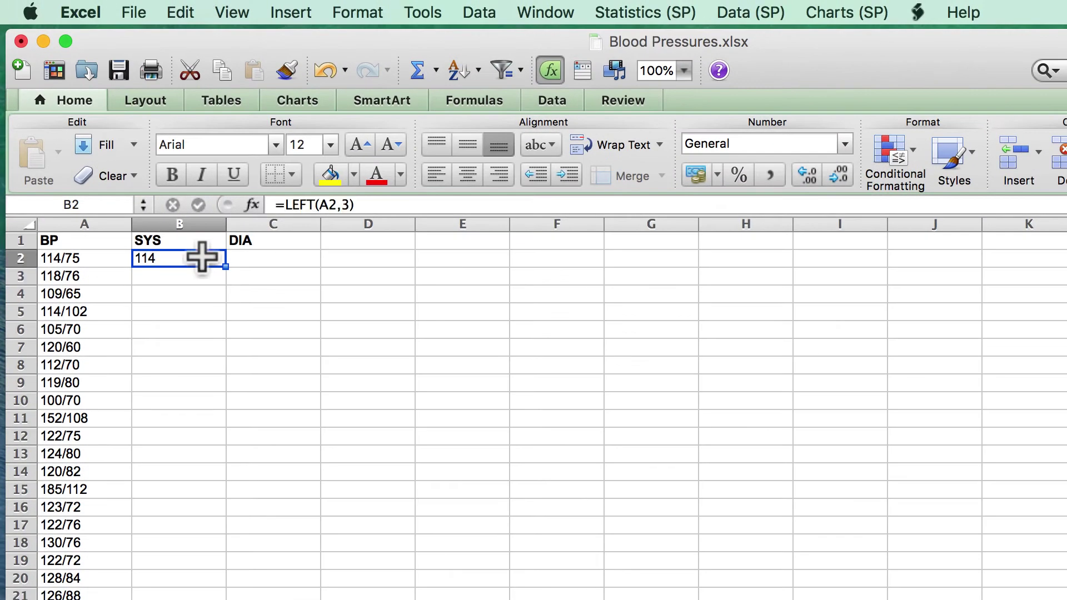
{"action": "double_click", "coordinate": [225, 267]}
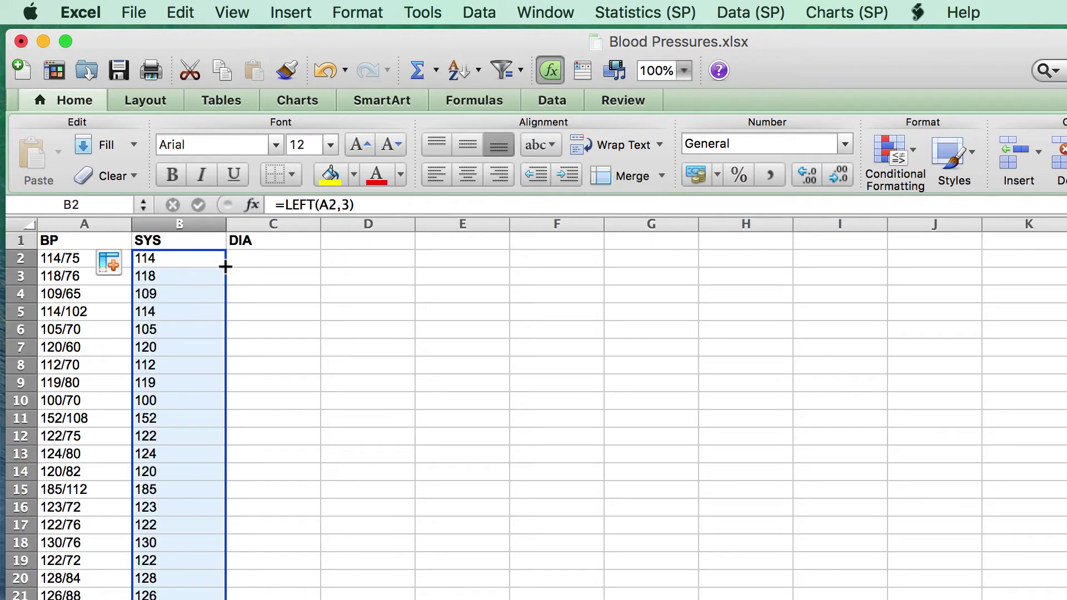
{"action": "left_click", "coordinate": [253, 256]}
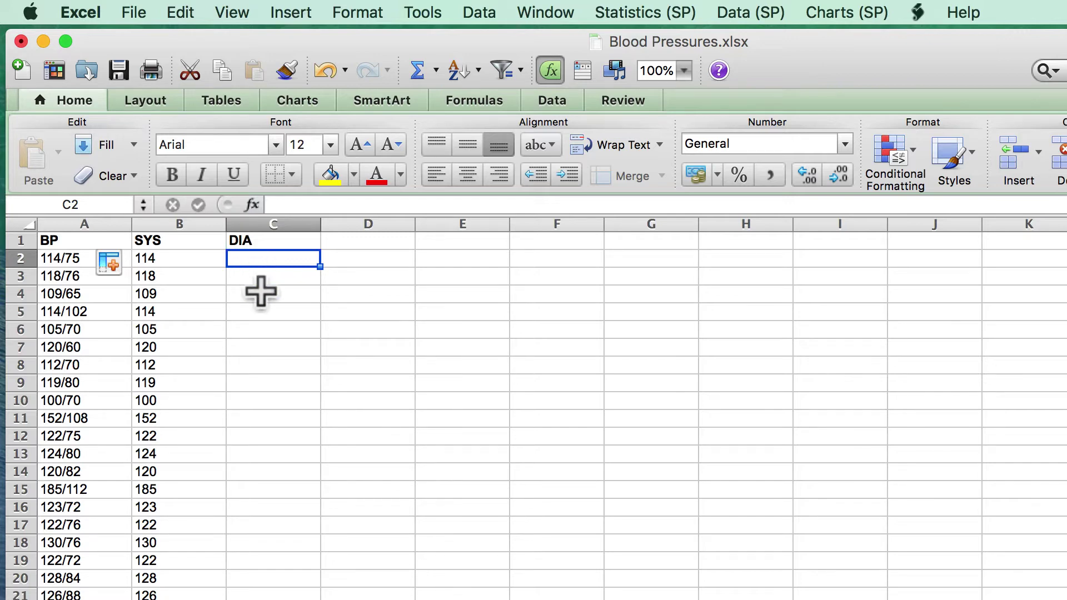
Enter =RIGHT(A2,2) in C2 and fill it down the DIA column.
{"action": "type", "text": "=RIGHT("}
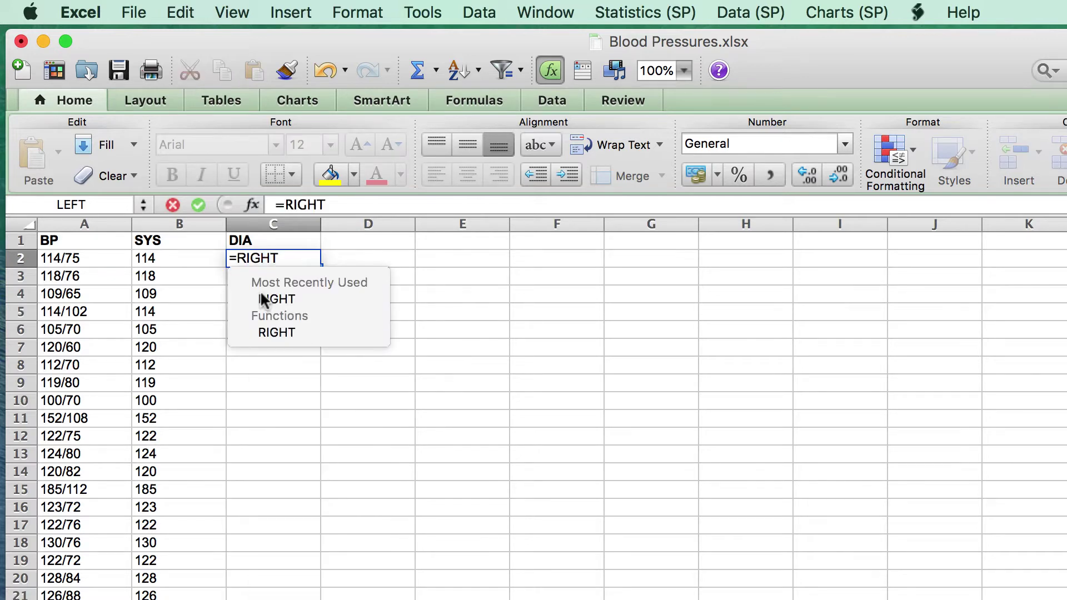
{"action": "left_click", "coordinate": [101, 264]}
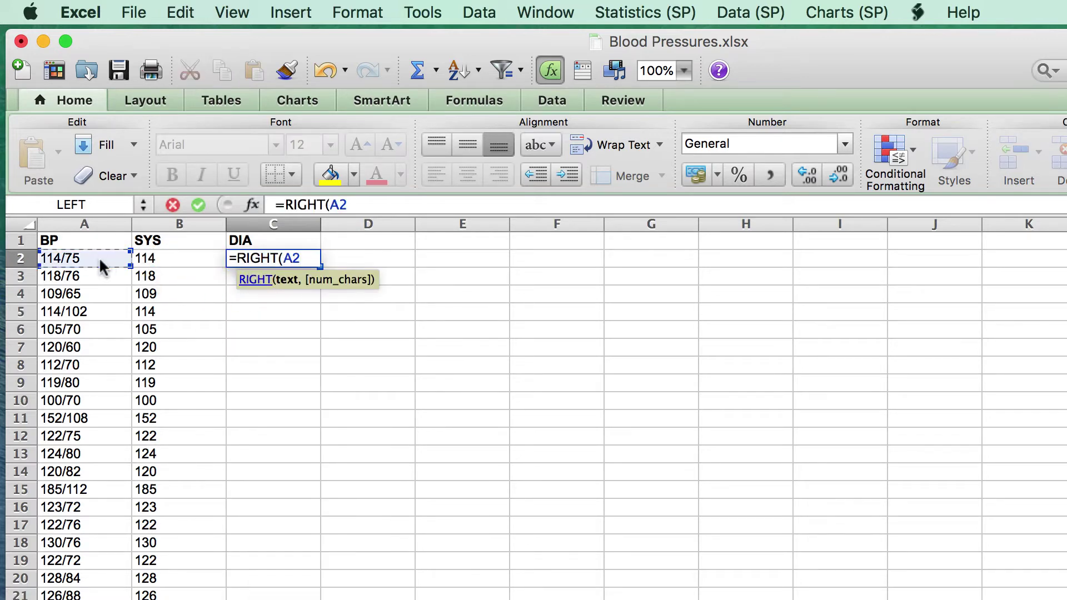
{"action": "type", "text": ",2)"}
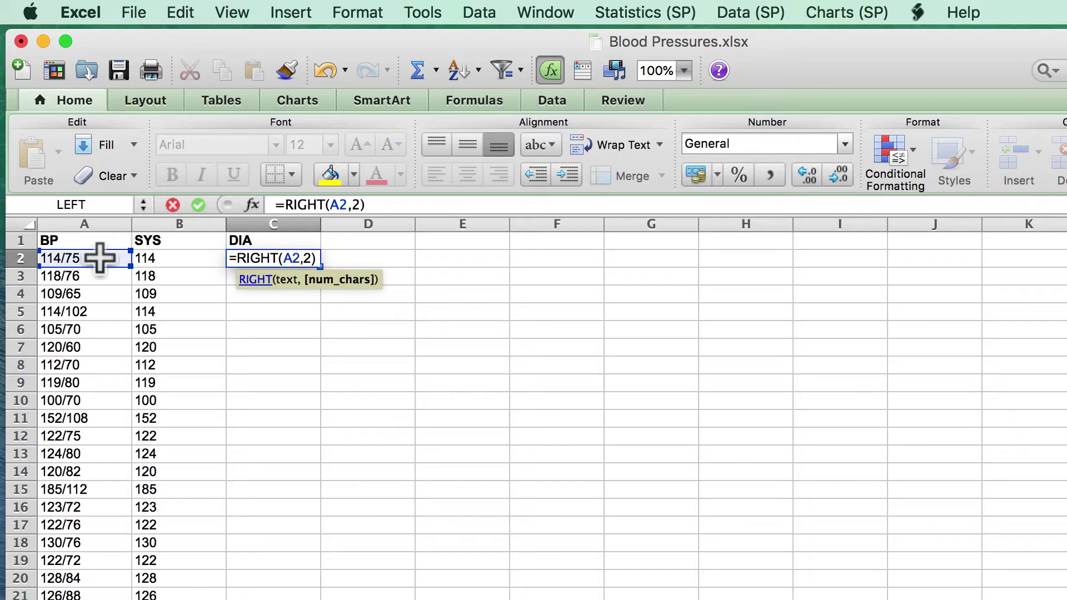
{"action": "key", "text": "Return"}
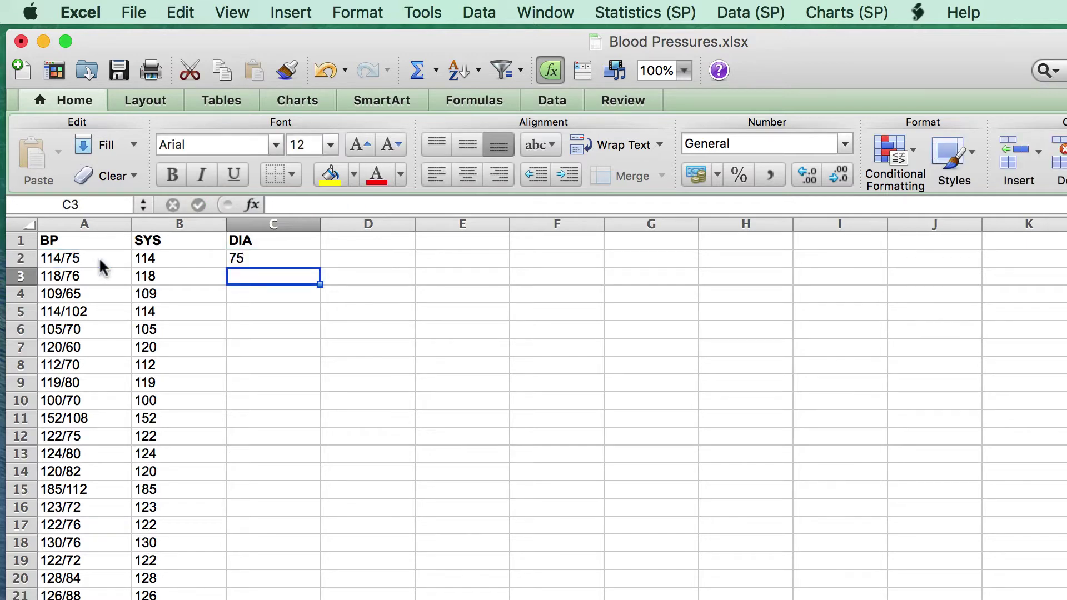
{"action": "left_click", "coordinate": [257, 260]}
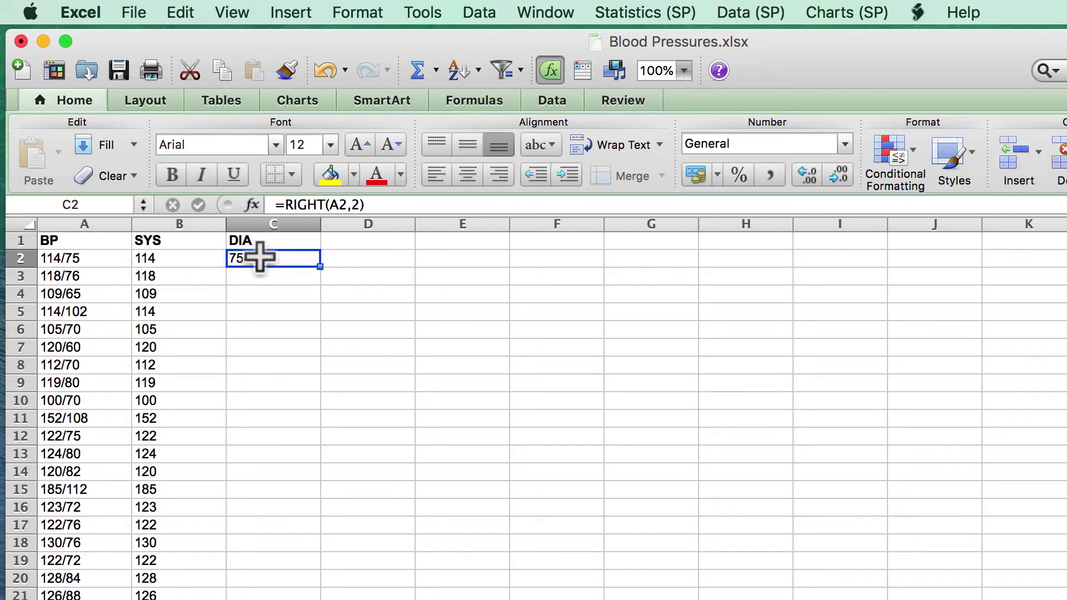
{"action": "double_click", "coordinate": [320, 267]}
{"action": "left_click", "coordinate": [376, 260]}
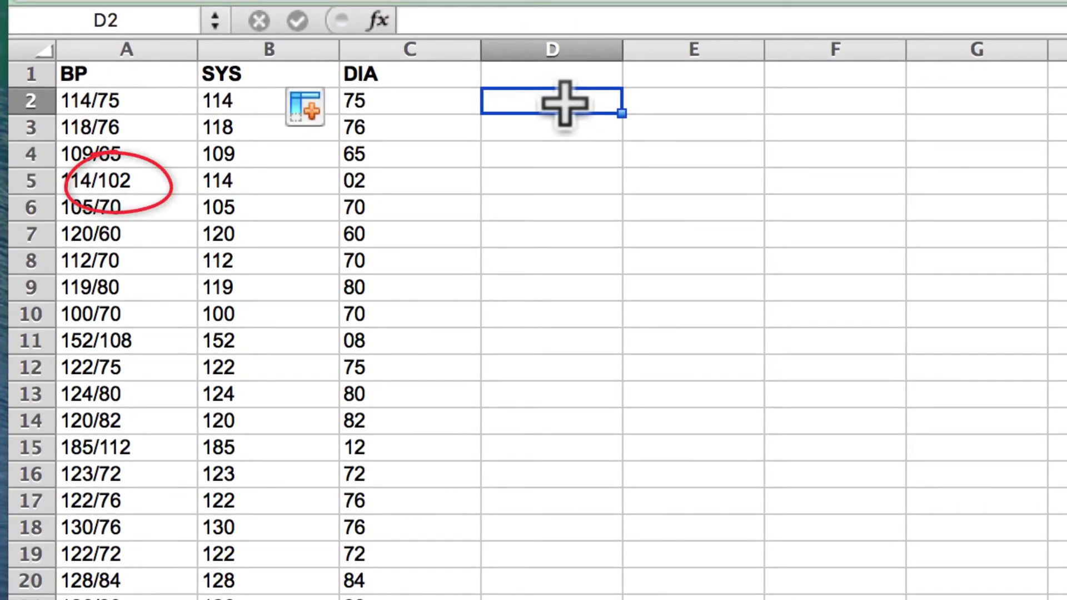
Undo the DIA fill-down and formula, then redo =RIGHT(A2,2) so C2 shows 75.
{"action": "key", "text": "super+z"}
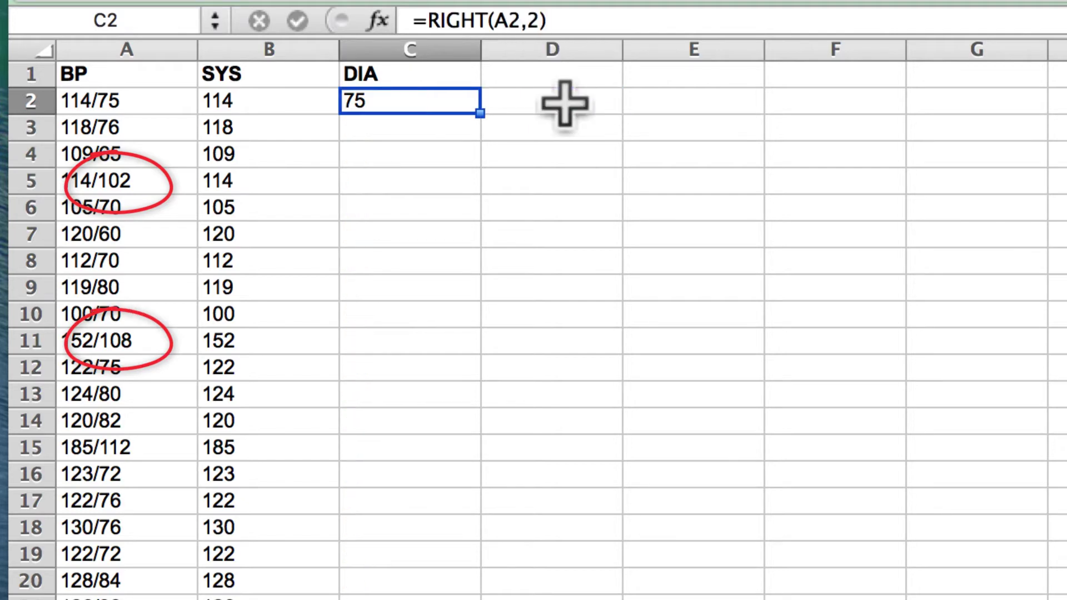
{"action": "key", "text": "super+z"}
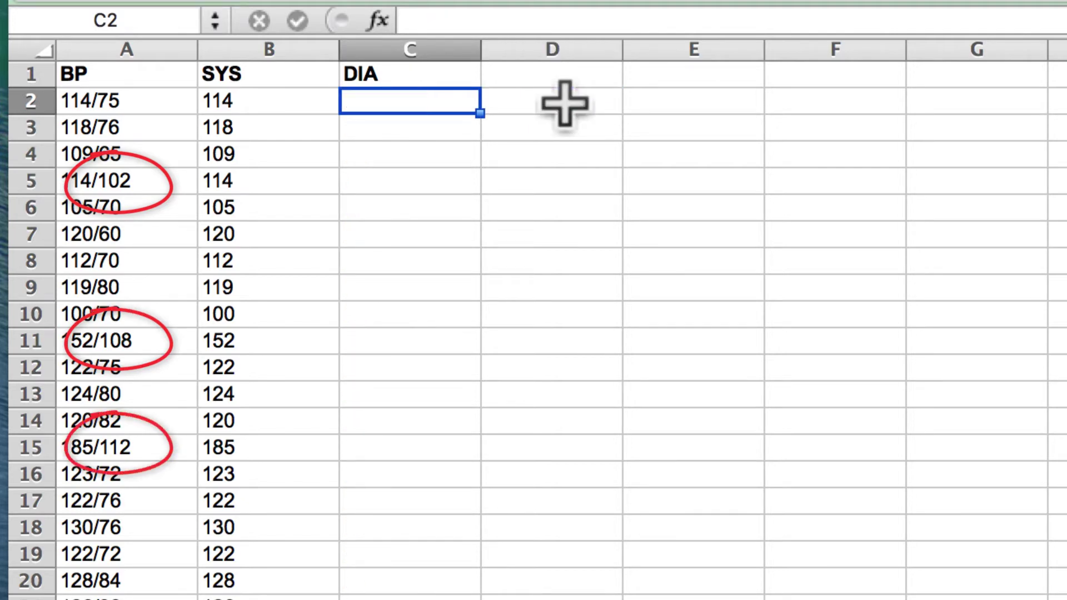
{"action": "key", "text": "super+y"}
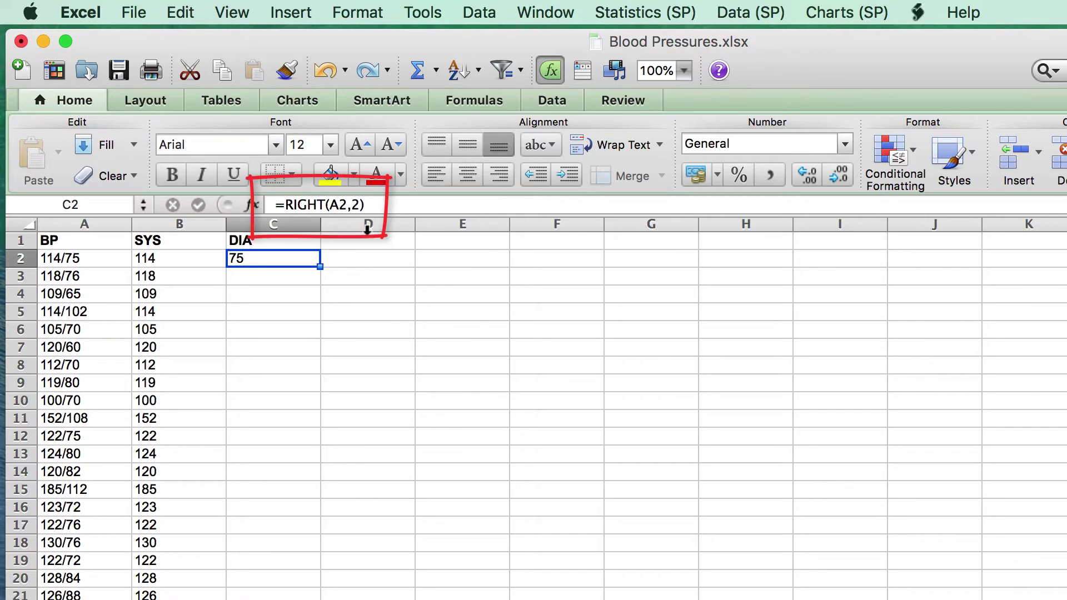
Change the C2 formula to =RIGHT(A2,LEN(A2)-SEARCH("/",A2)) to get the full diastolic number.
{"action": "left_click", "coordinate": [360, 205]}
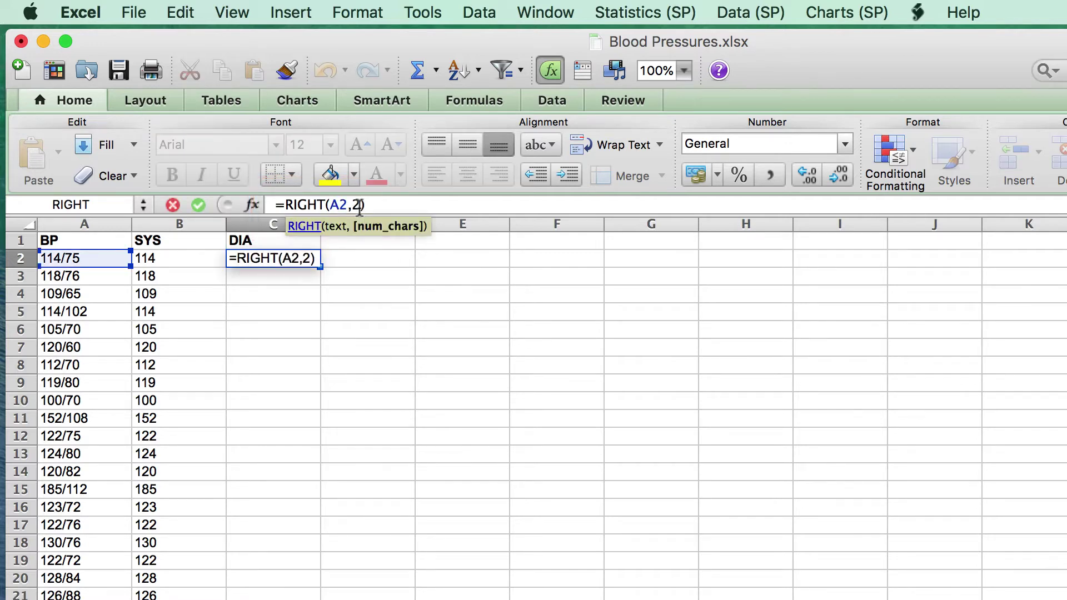
{"action": "key", "text": "BackSpace"}
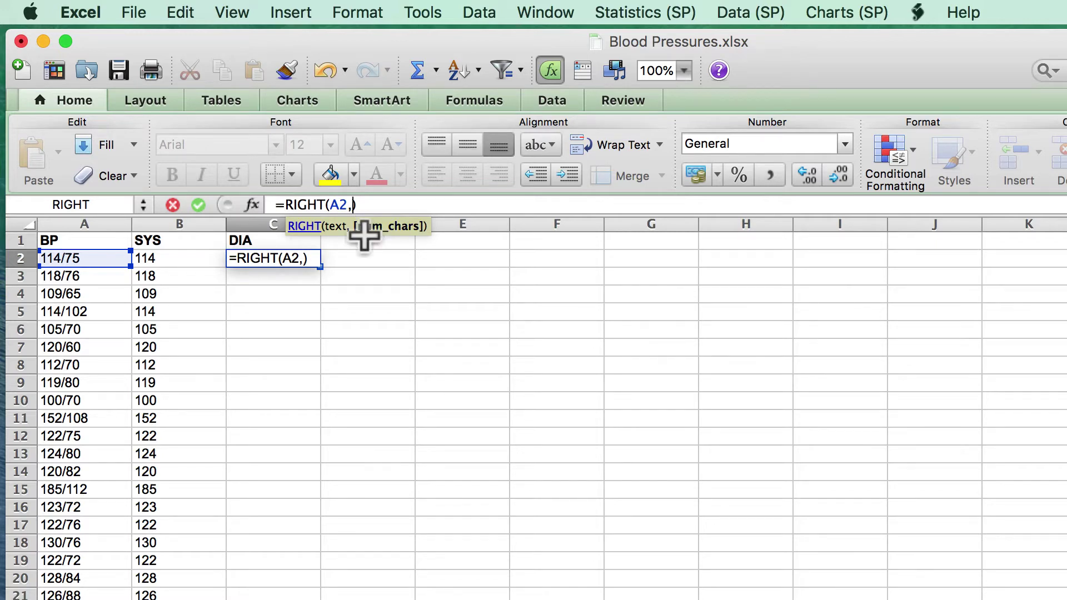
{"action": "type", "text": "LEN("}
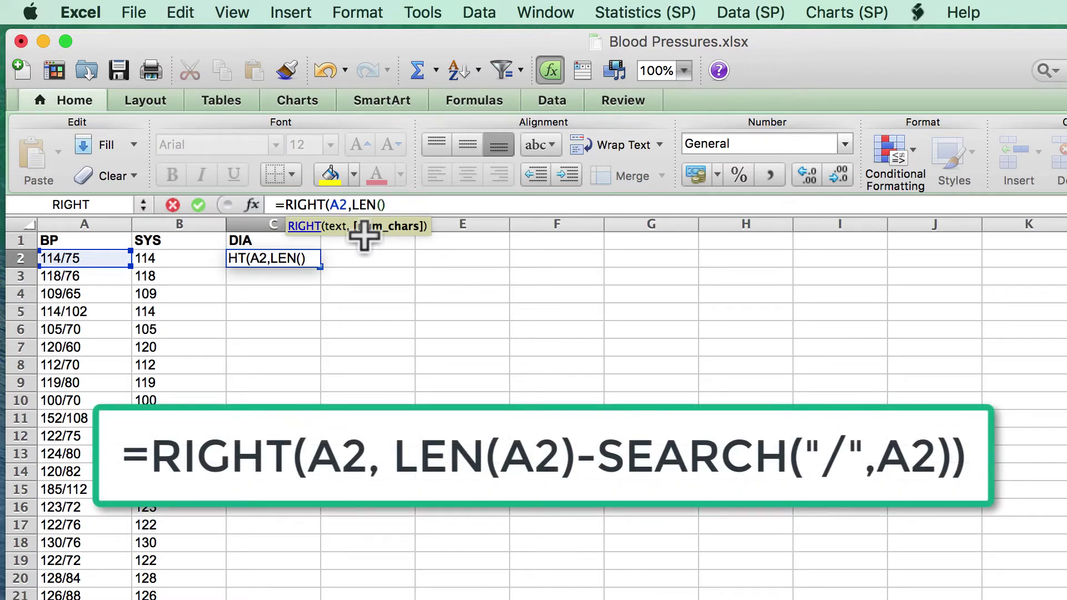
{"action": "type", "text": "A2)"}
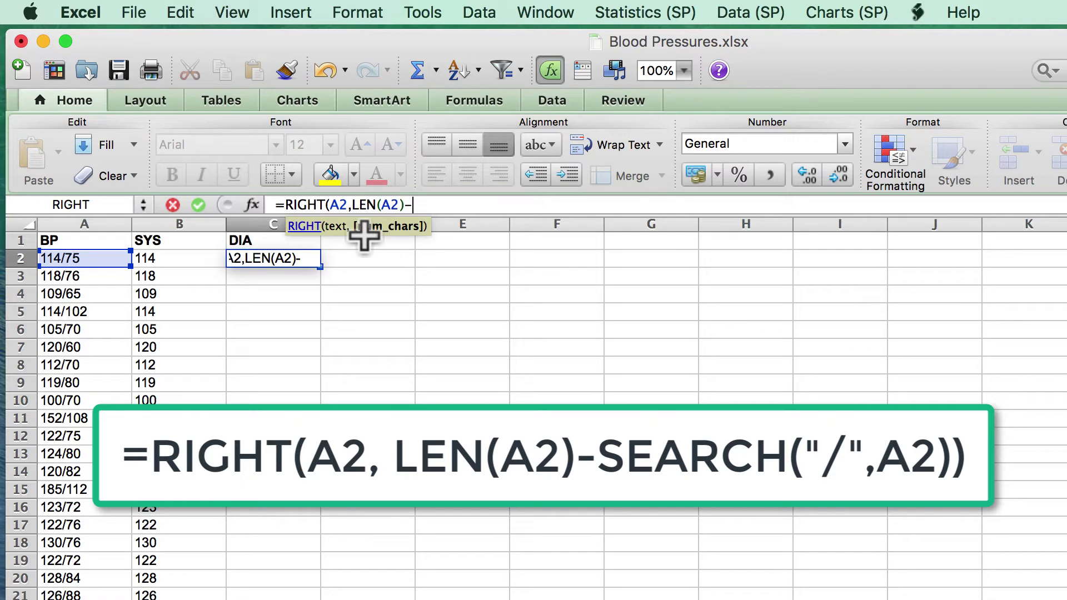
{"action": "type", "text": "-SEAR"}
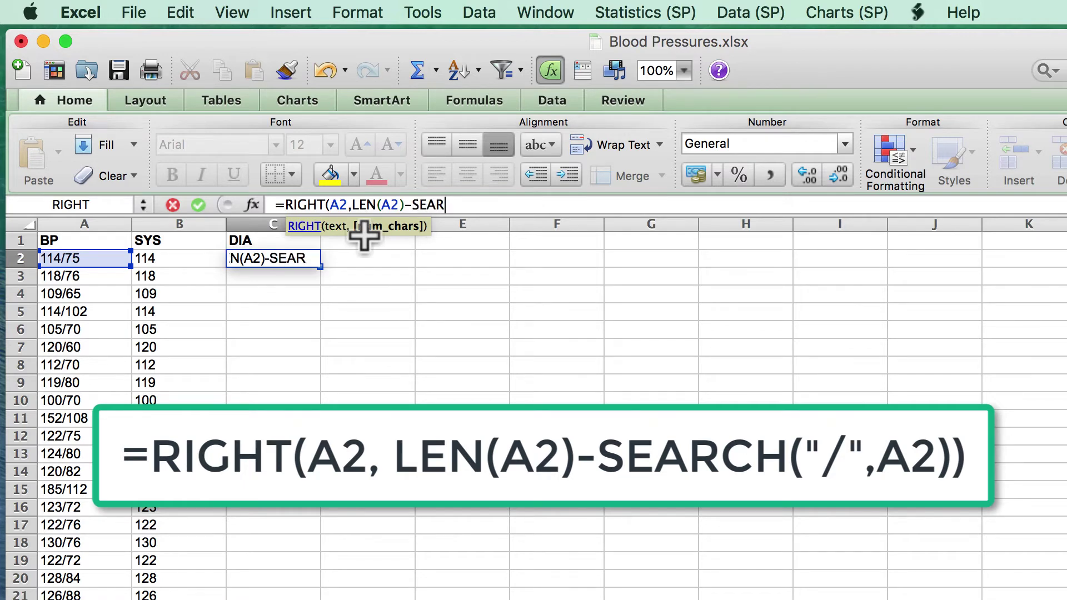
{"action": "type", "text": "CH("}
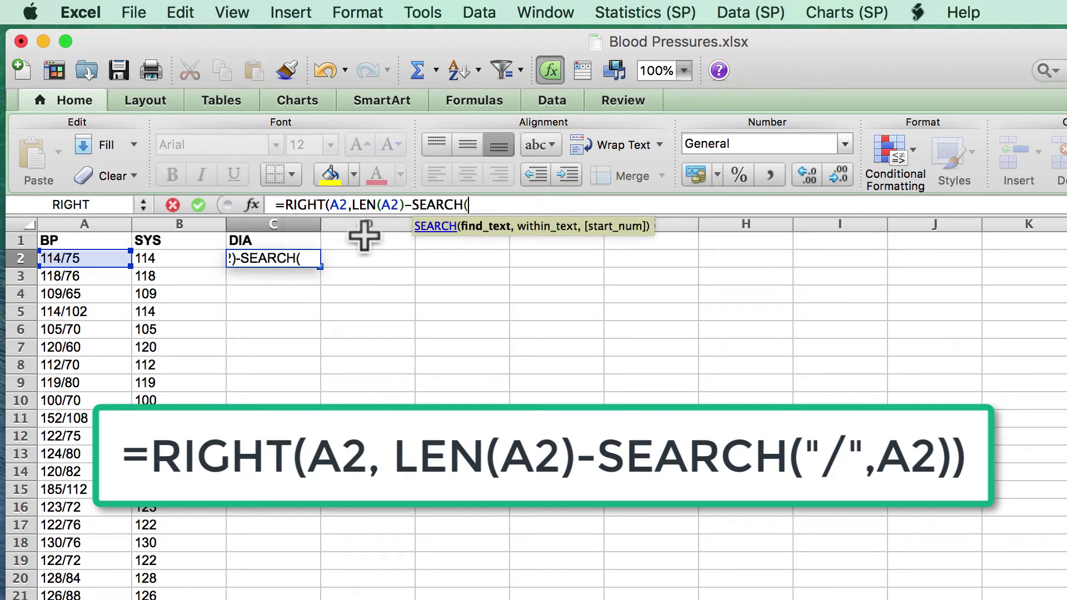
{"action": "type", "text": "\"/\",A2))"}
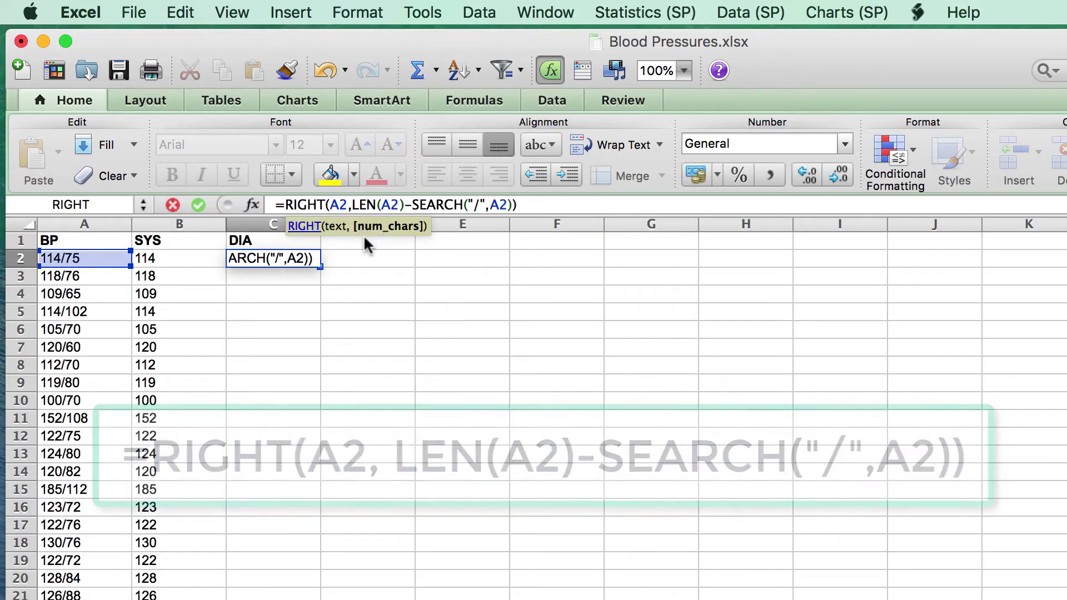
{"action": "key", "text": "Return"}
{"action": "left_click", "coordinate": [308, 262]}
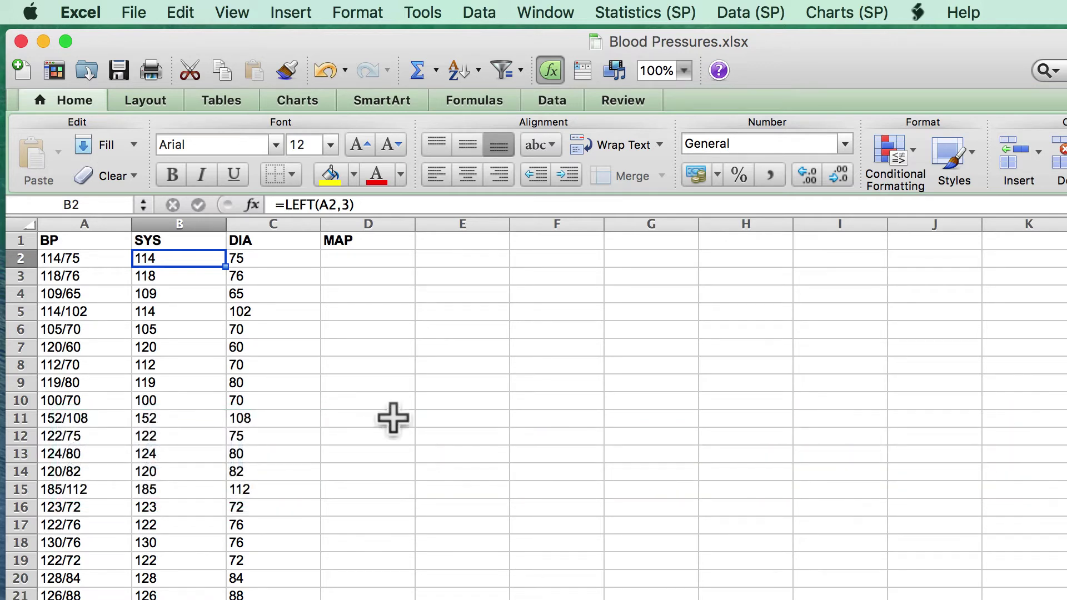
Wrap the SYS formula in B2 in VALUE() so it returns a number.
{"action": "left_click", "coordinate": [287, 206]}
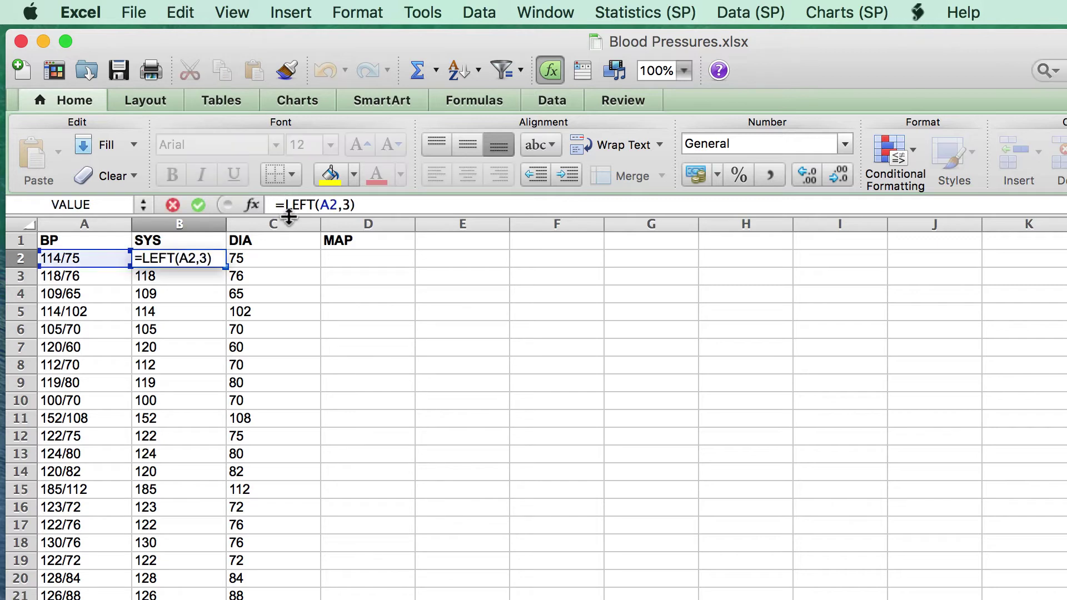
{"action": "type", "text": "VALUE("}
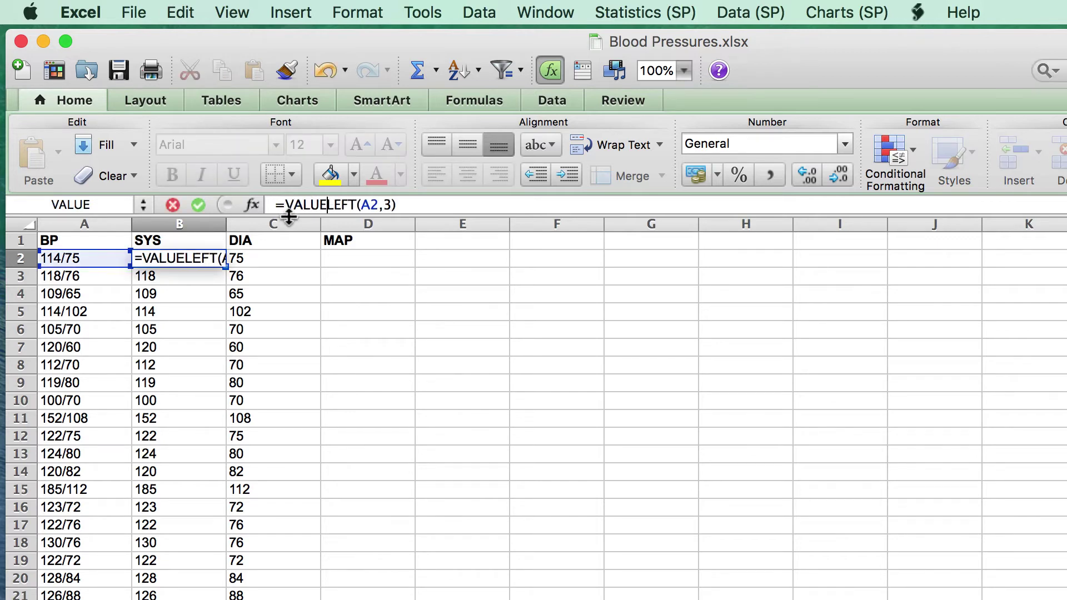
{"action": "left_click", "coordinate": [416, 205]}
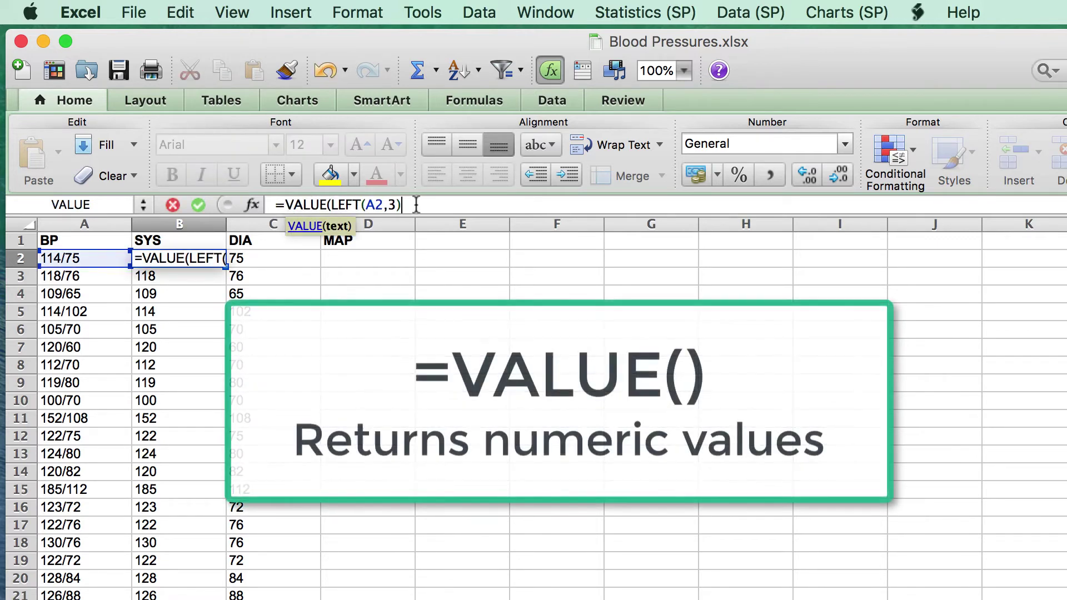
{"action": "type", "text": ")"}
{"action": "key", "text": "Tab"}
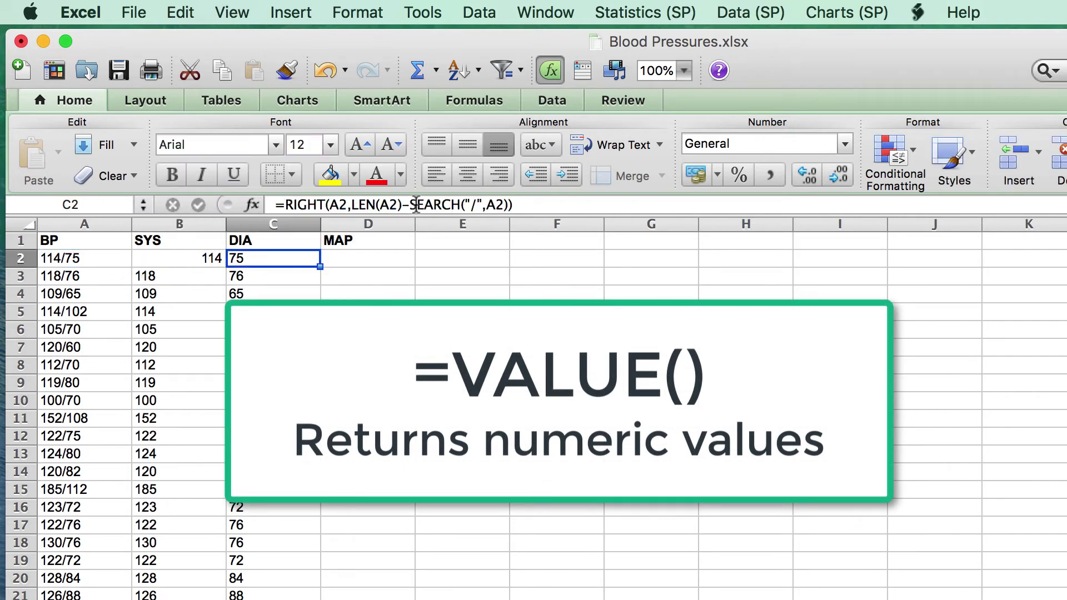
Wrap the DIA formula in C2 in VALUE() and fill both B2:C2 formulas down.
{"action": "left_click", "coordinate": [286, 205]}
{"action": "type", "text": "VALUE("}
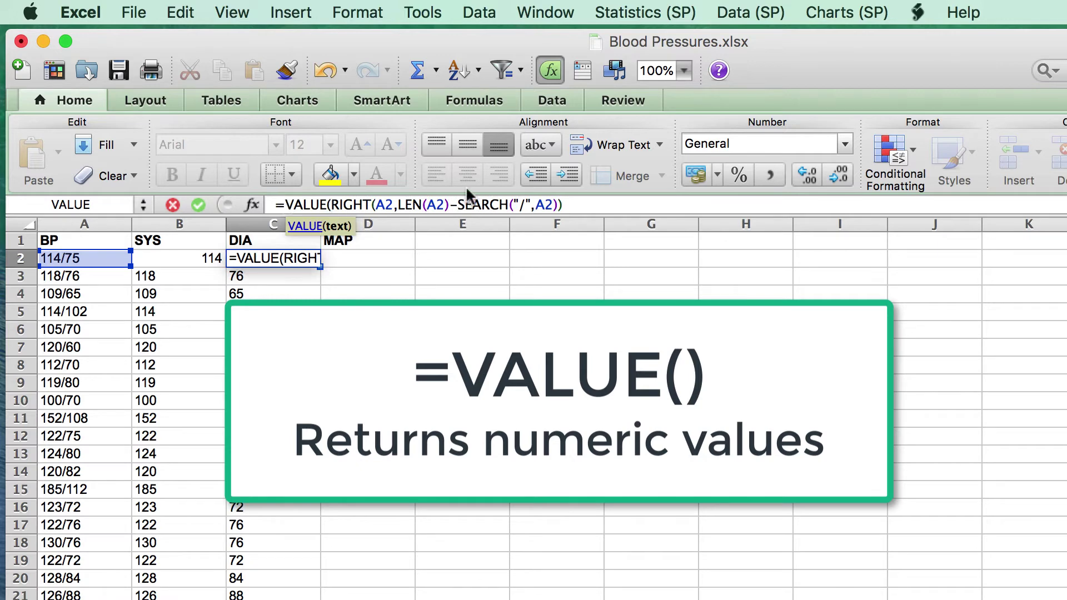
{"action": "left_click", "coordinate": [578, 204]}
{"action": "type", "text": ")"}
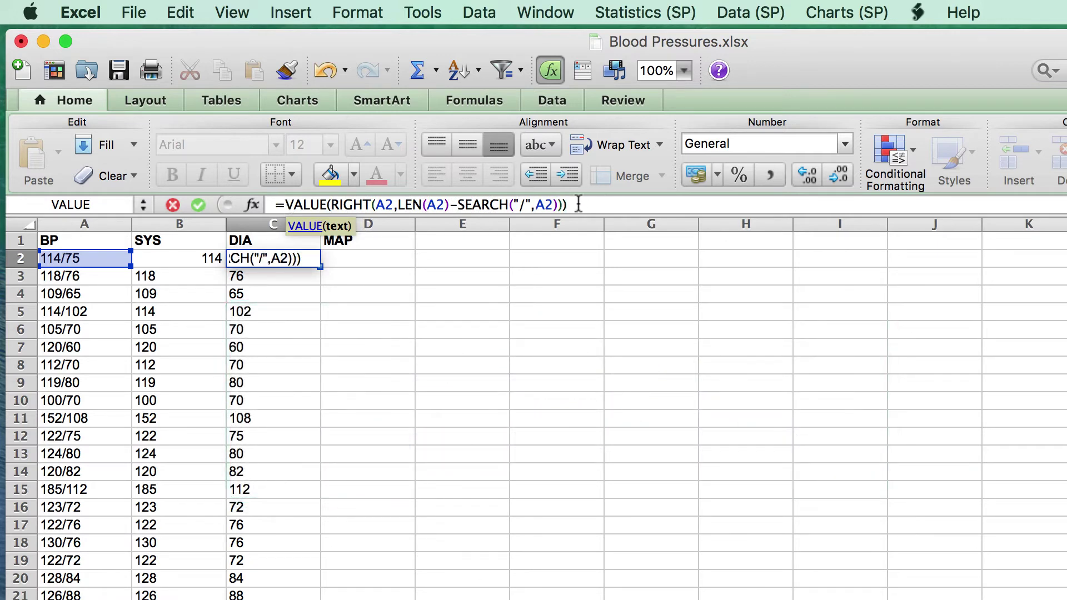
{"action": "key", "text": "Tab"}
{"action": "left_click_drag", "start_coordinate": [210, 258], "coordinate": [308, 261]}
{"action": "double_click", "coordinate": [319, 266]}
Enter =((2*C2)+B2)/3 in D2 and fill the MAP formula down column D.
{"action": "left_click", "coordinate": [346, 257]}
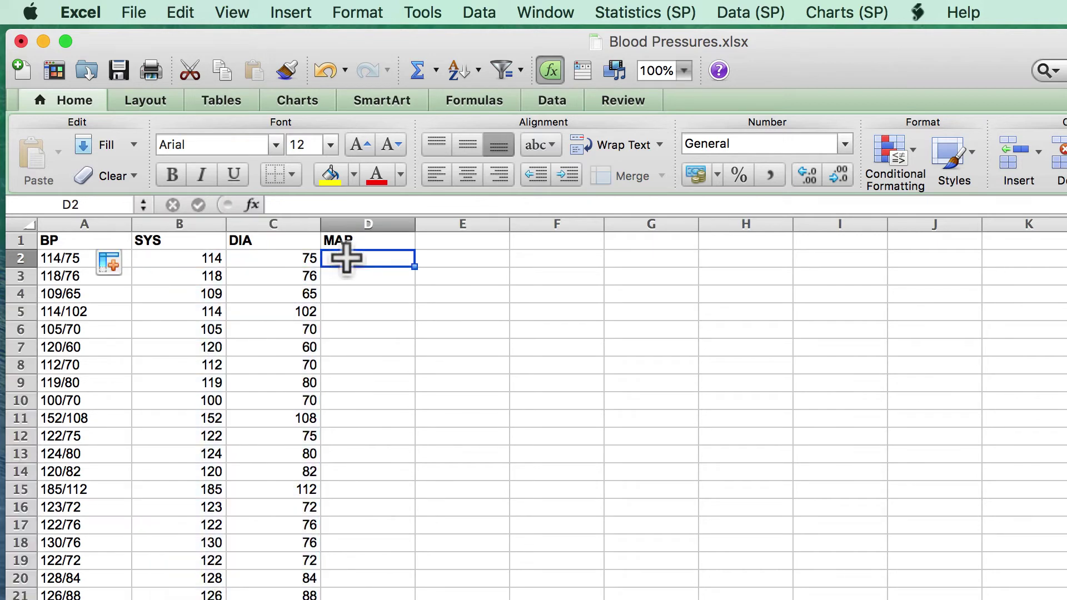
{"action": "type", "text": "=((2*"}
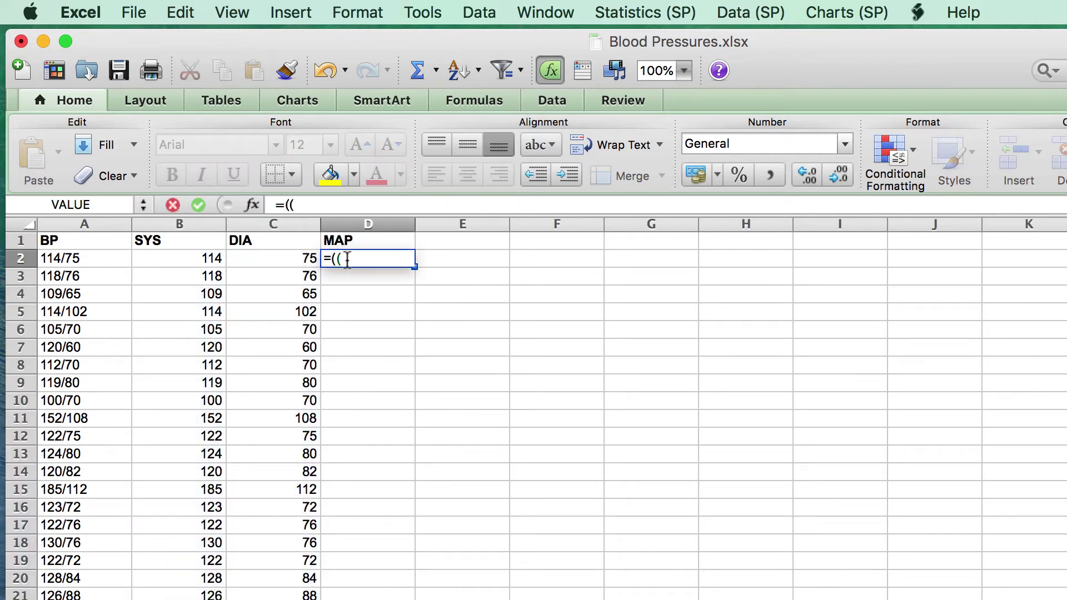
{"action": "left_click", "coordinate": [305, 257]}
{"action": "type", "text": ")+"}
{"action": "left_click", "coordinate": [206, 257]}
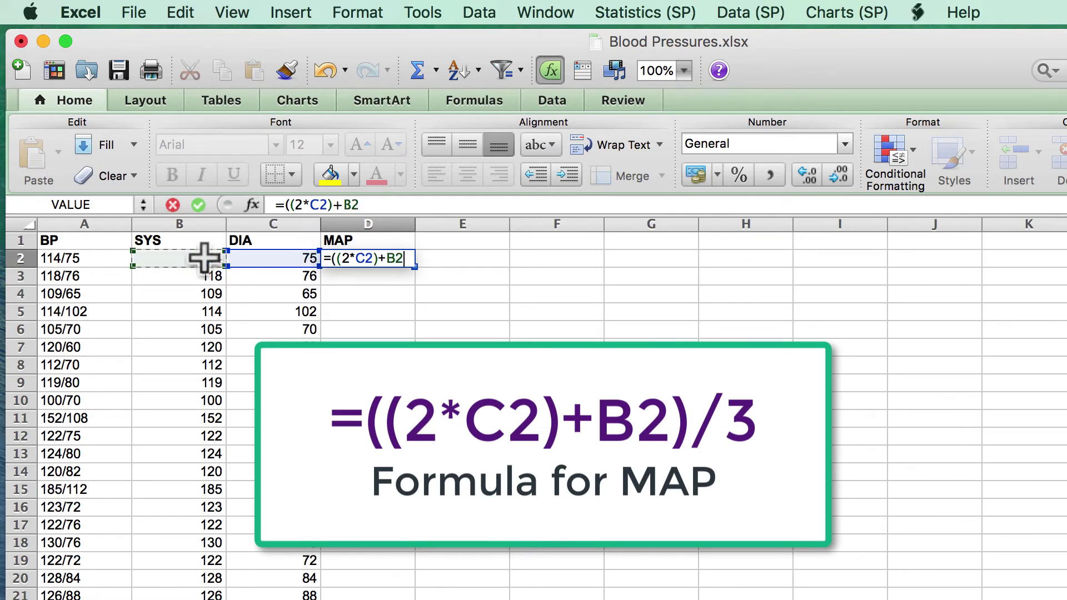
{"action": "type", "text": ")/3"}
{"action": "key", "text": "Return"}
{"action": "left_click", "coordinate": [397, 259]}
{"action": "double_click", "coordinate": [415, 266]}
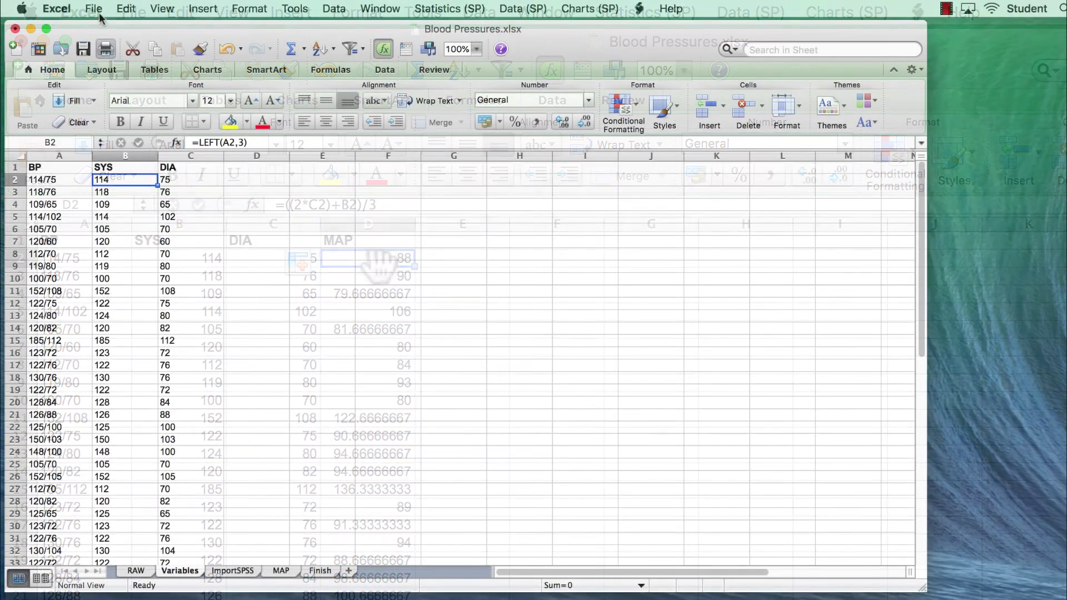
Save the workbook as Blood Pressures.xlsx in Excel Workbook format on the Desktop.
{"action": "left_click", "coordinate": [98, 10]}
{"action": "left_click", "coordinate": [146, 139]}
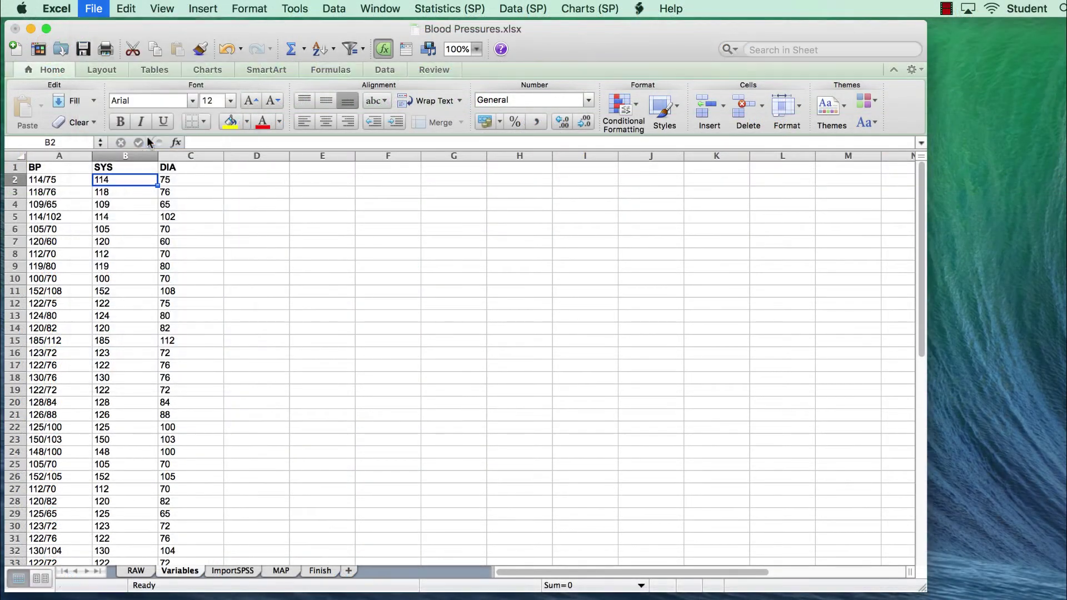
{"action": "left_click", "coordinate": [526, 125]}
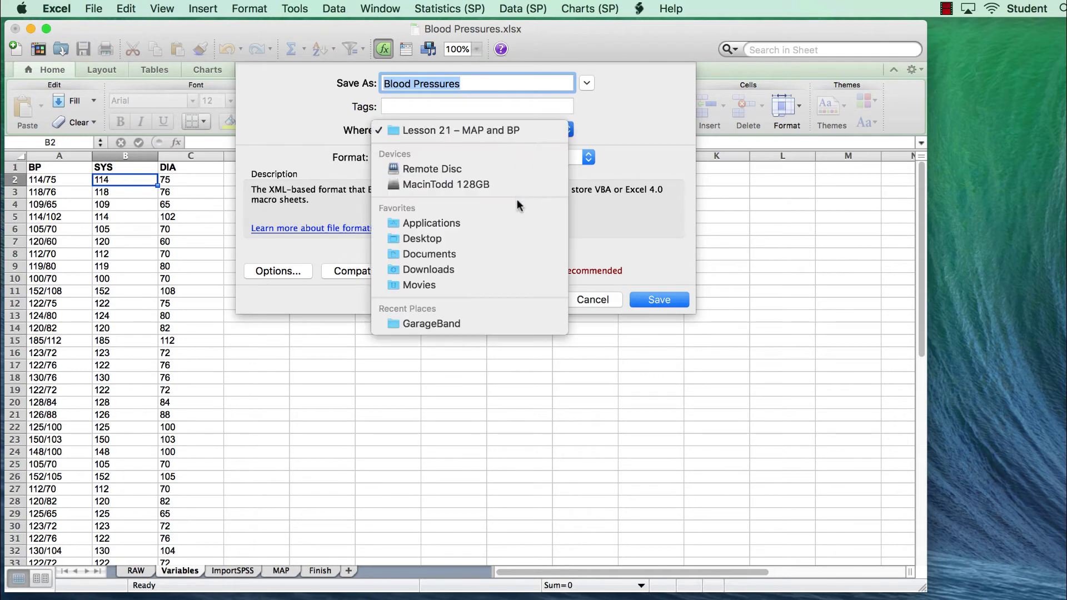
{"action": "left_click", "coordinate": [509, 239]}
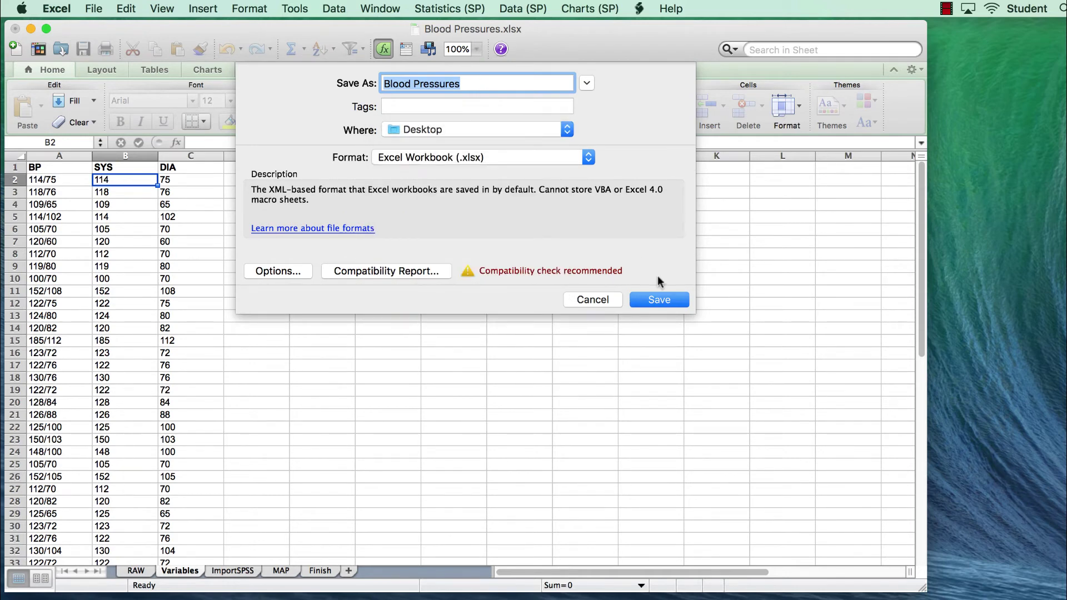
{"action": "left_click", "coordinate": [668, 300]}
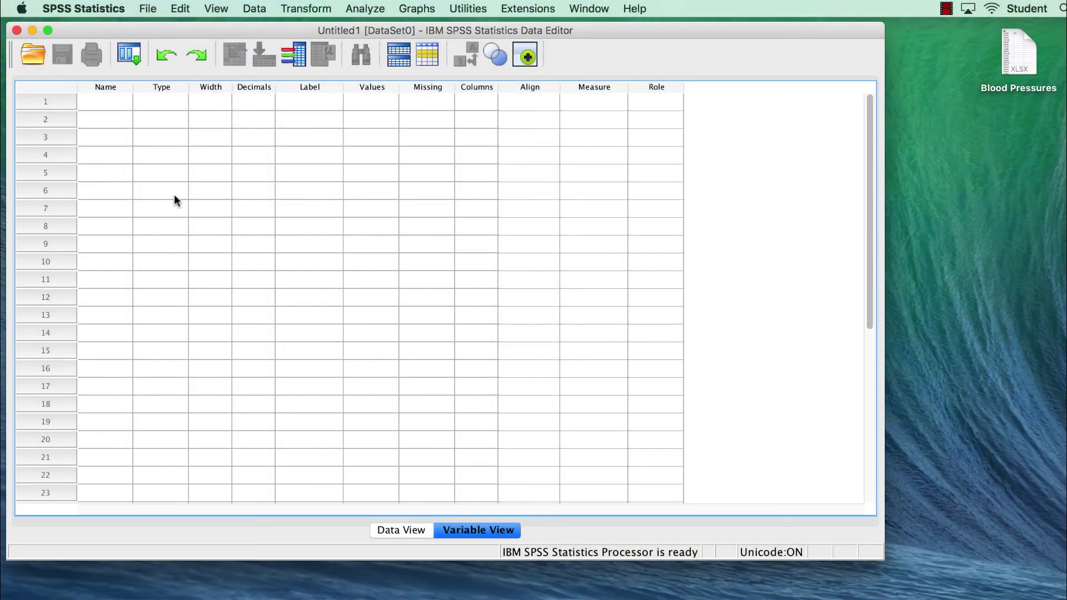
Import Blood Pressures.xlsx into SPSS using the ImportSPSS [A1:C36] worksheet.
{"action": "left_click", "coordinate": [149, 9]}
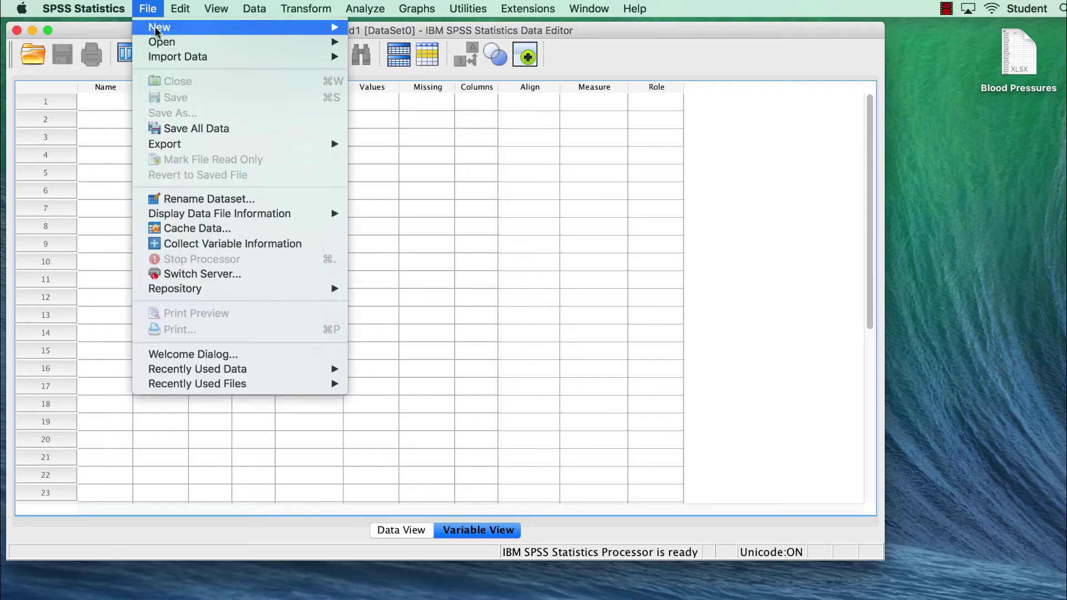
{"action": "mouse_move", "coordinate": [228, 60]}
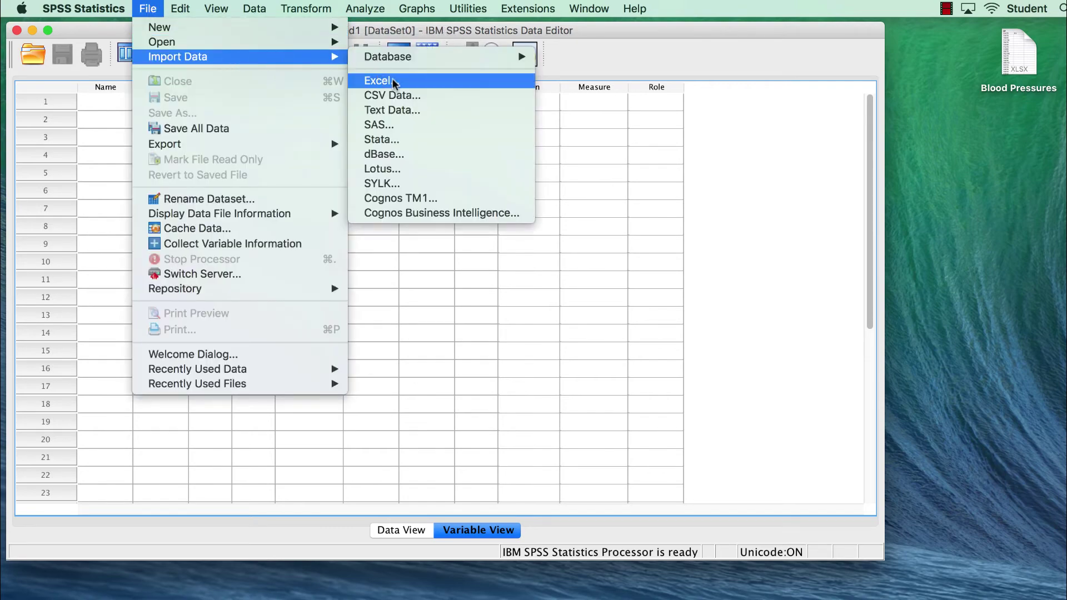
{"action": "left_click", "coordinate": [434, 79]}
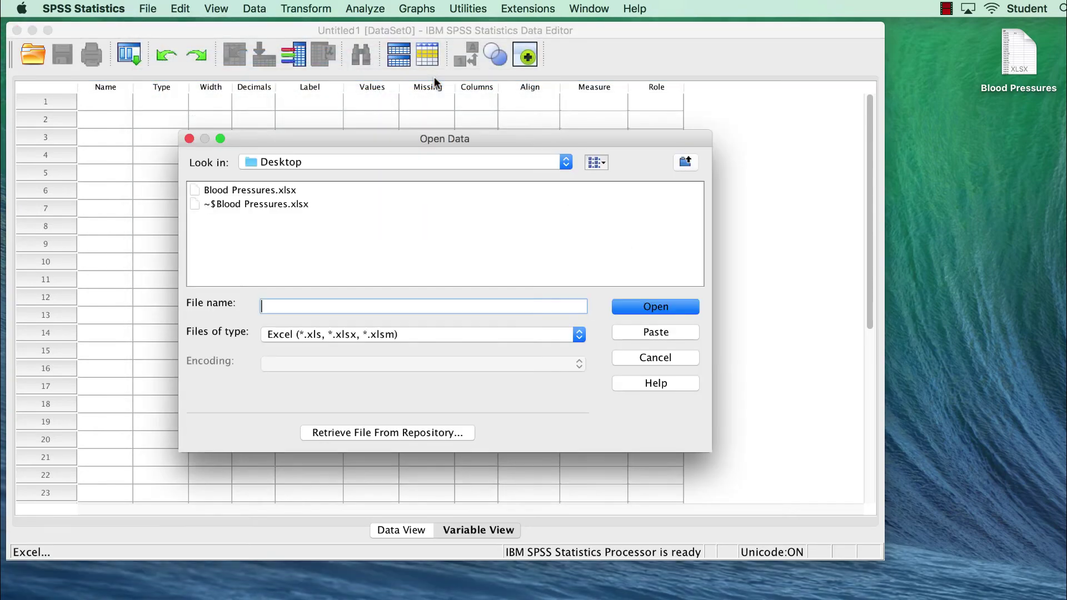
{"action": "left_click", "coordinate": [284, 189]}
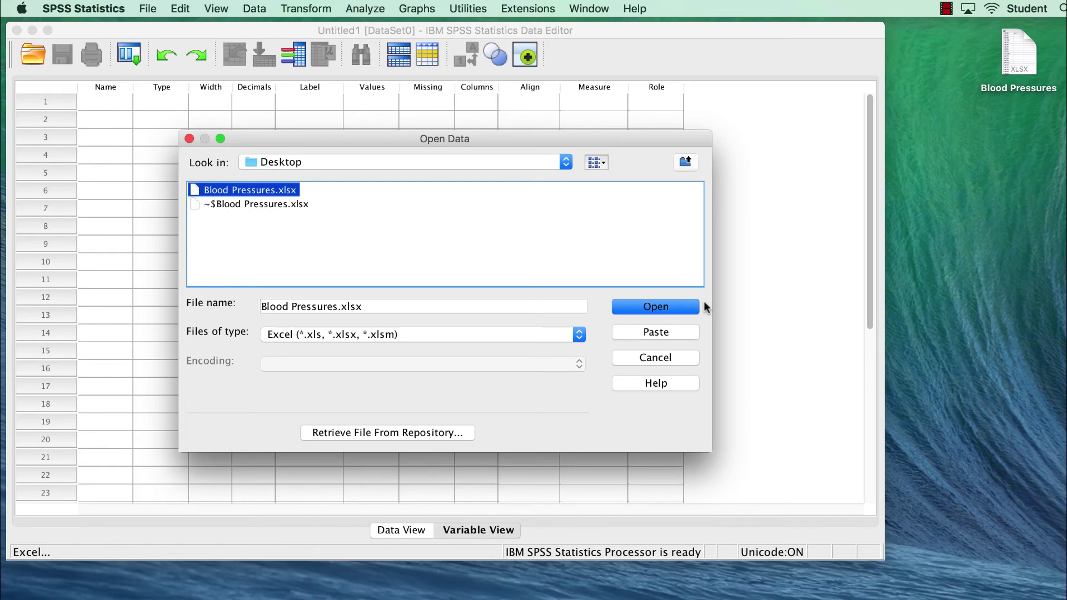
{"action": "left_click", "coordinate": [686, 307]}
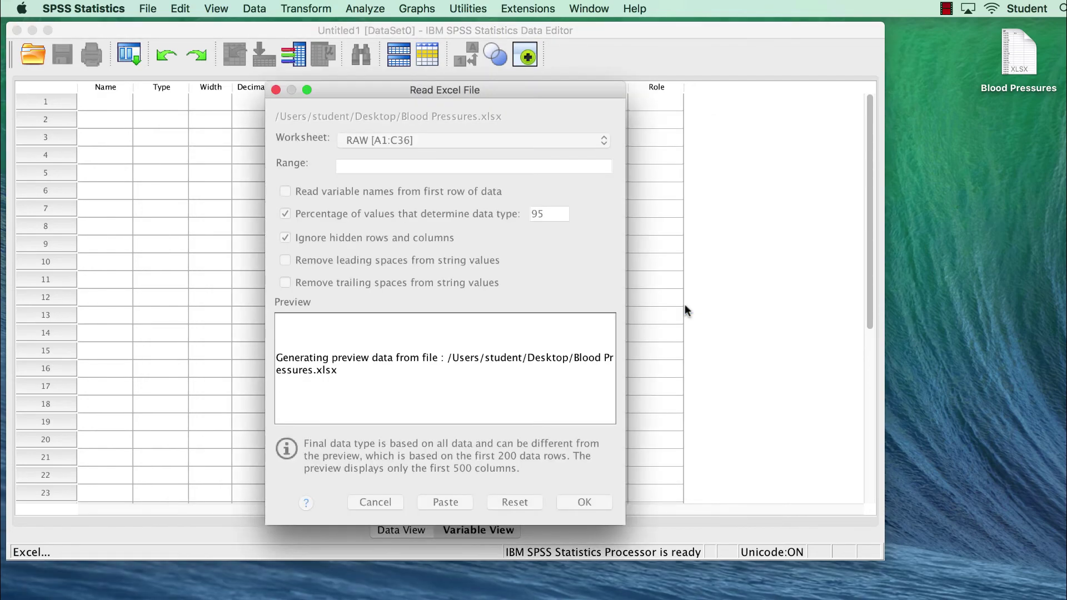
{"action": "left_click", "coordinate": [604, 140]}
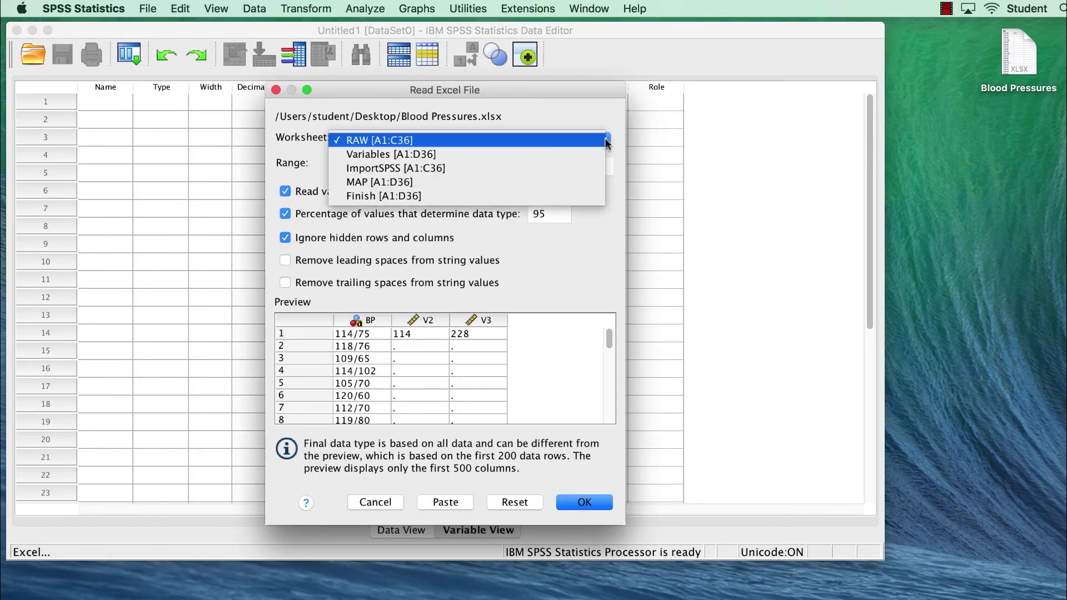
{"action": "left_click", "coordinate": [555, 168]}
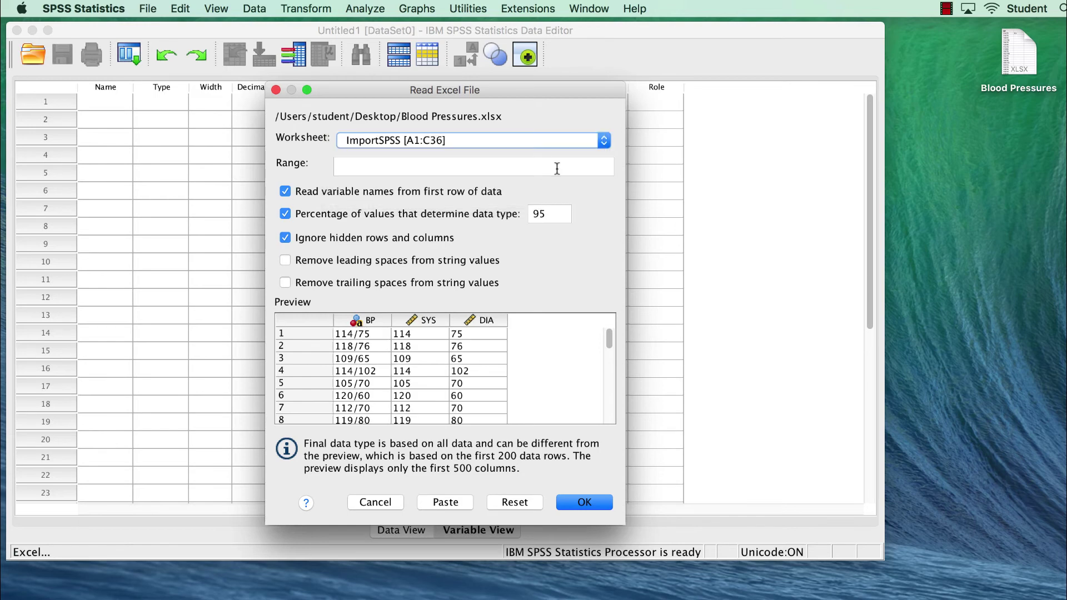
{"action": "left_click", "coordinate": [596, 502]}
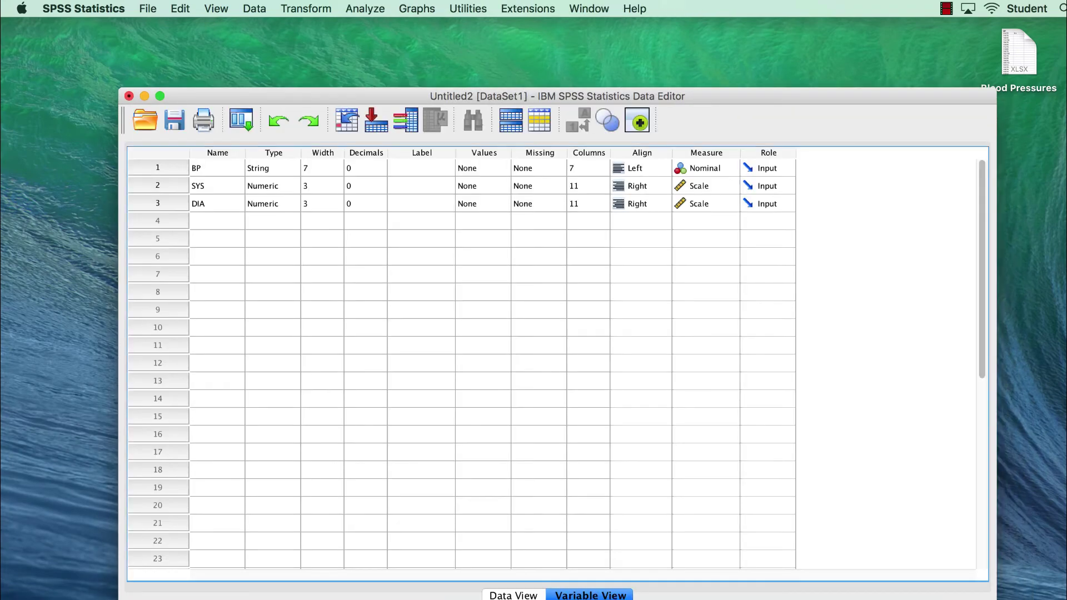
{"action": "mouse_move", "coordinate": [424, 93]}
{"action": "left_mouse_down"}
{"action": "mouse_move", "coordinate": [340, 78]}
{"action": "mouse_move", "coordinate": [315, 28]}
{"action": "left_mouse_up"}
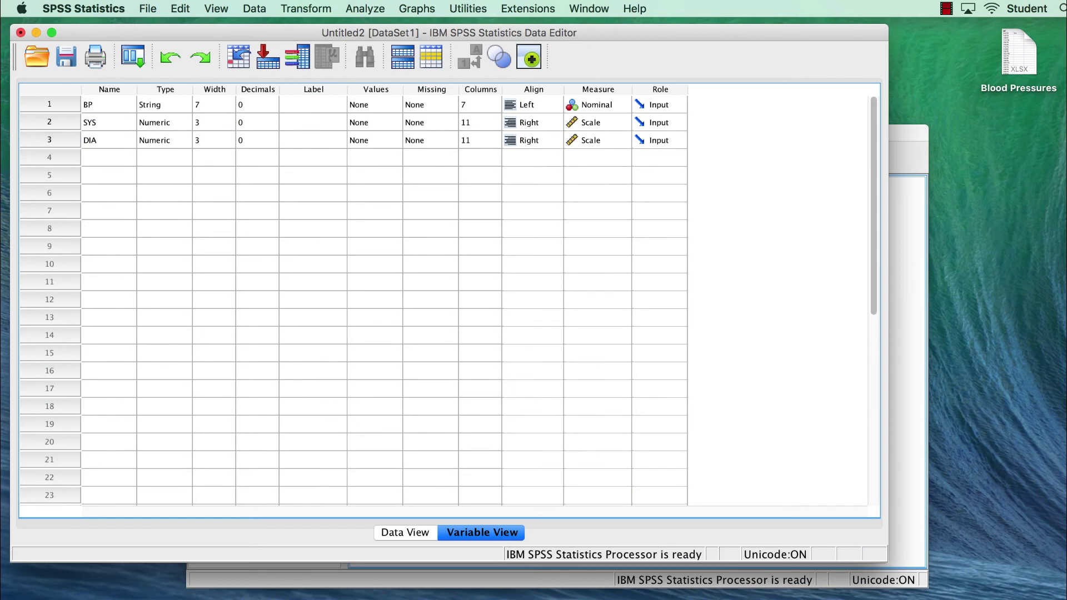
Set up a Compute Variable target named MAP labeled 'Mean Arterial Pressure'.
{"action": "left_click", "coordinate": [309, 10]}
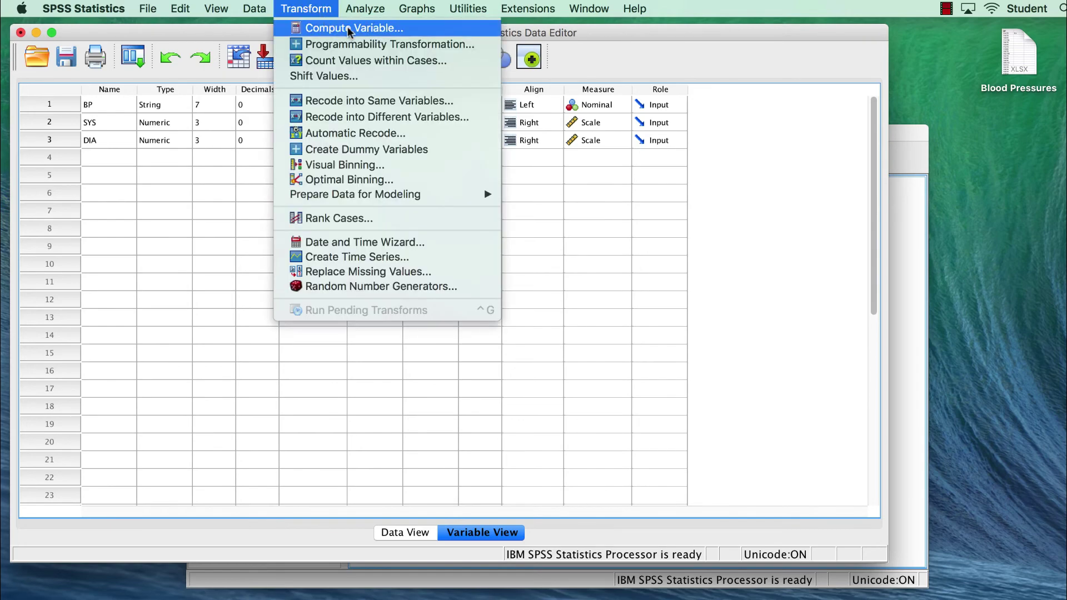
{"action": "left_click", "coordinate": [428, 29]}
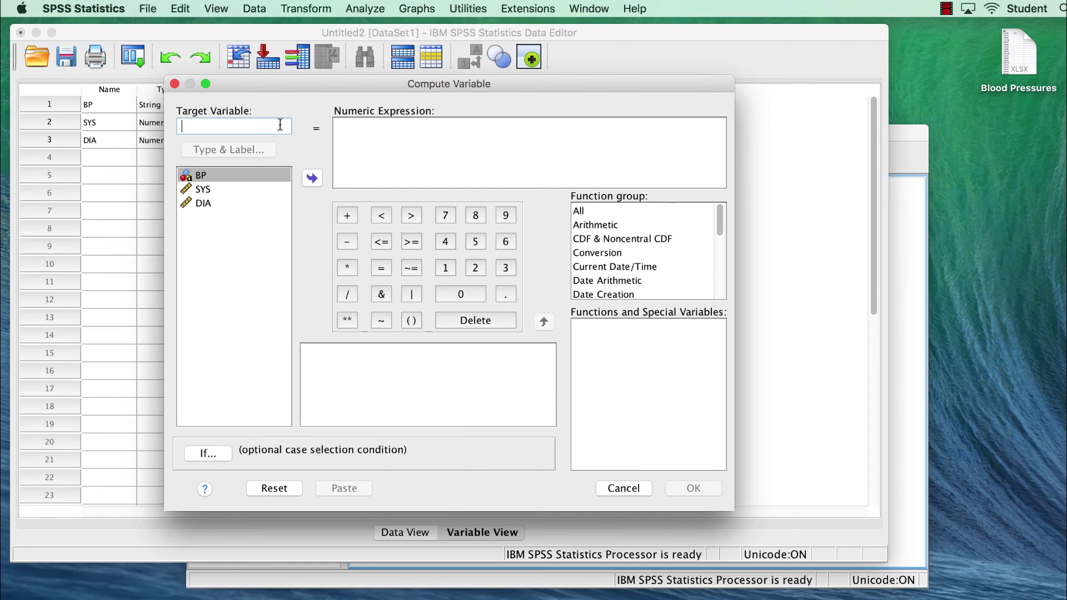
{"action": "type", "text": "MA"}
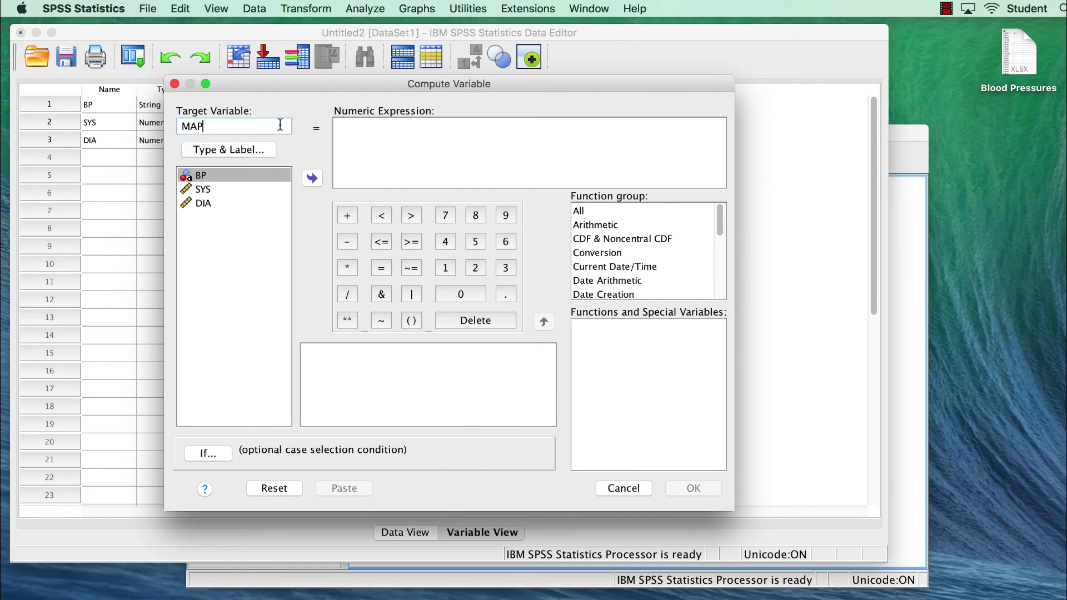
{"action": "type", "text": "P"}
{"action": "left_click", "coordinate": [271, 150]}
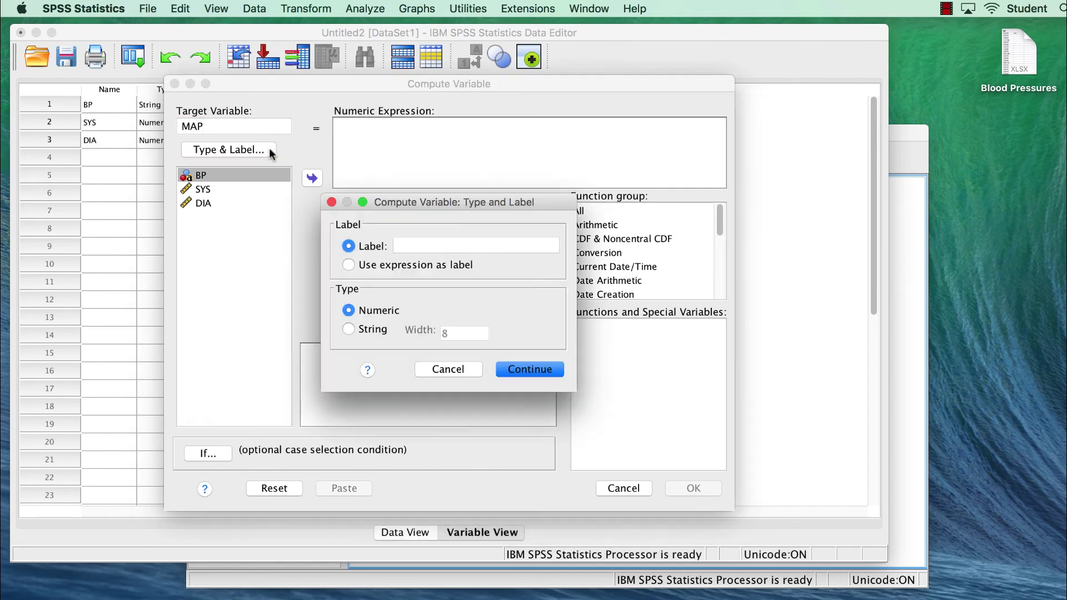
{"action": "left_click", "coordinate": [406, 245]}
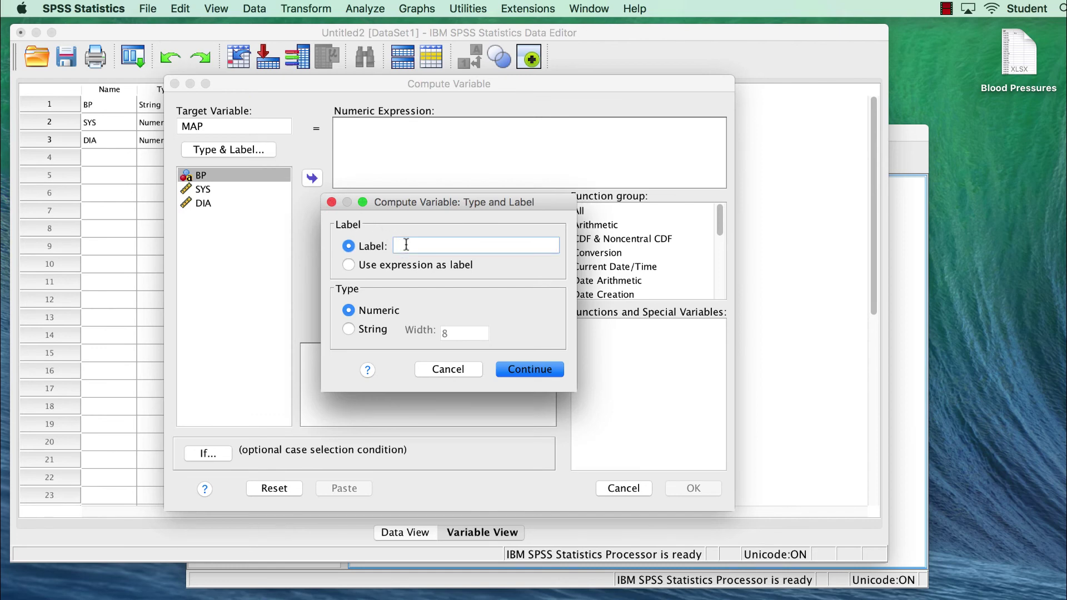
{"action": "type", "text": "Mean Arterial Pressure"}
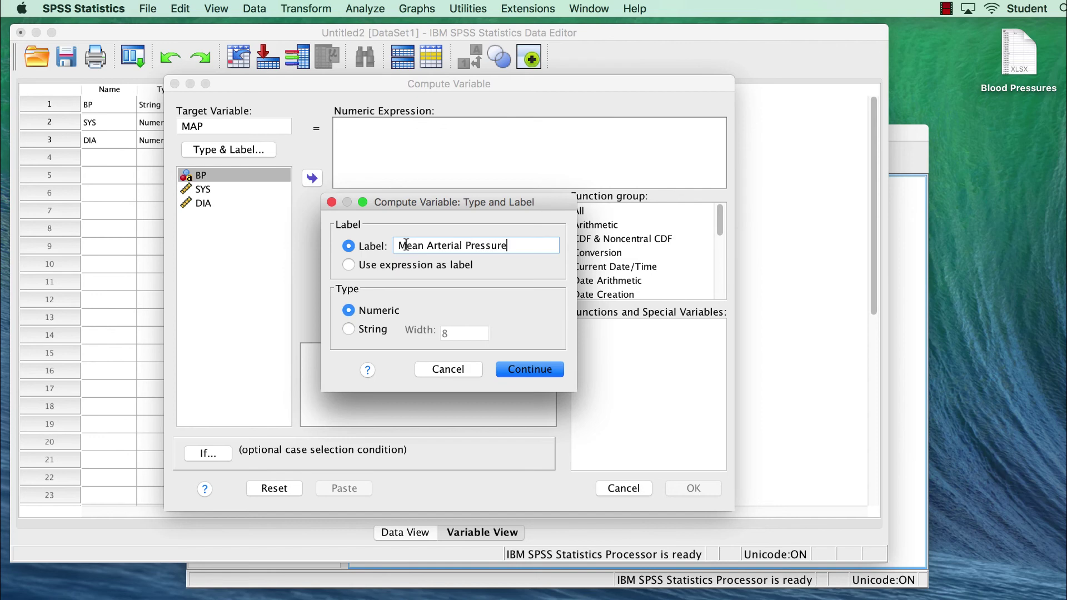
{"action": "left_click", "coordinate": [526, 370]}
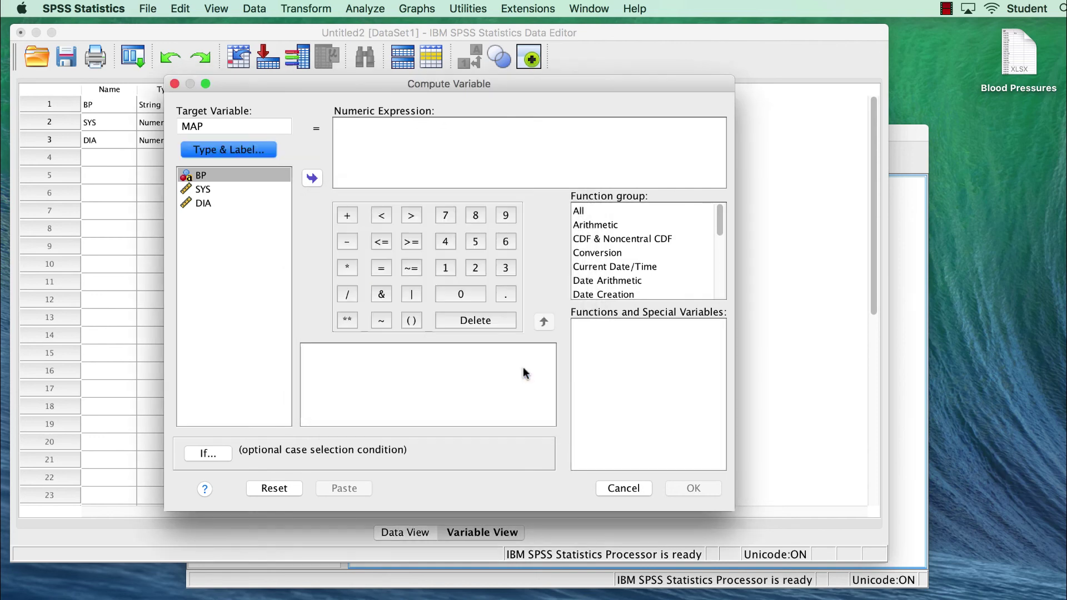
Enter the expression ((2*DIA)+SYS)/3 for MAP and run the computation.
{"action": "left_click", "coordinate": [399, 144]}
{"action": "type", "text": "("}
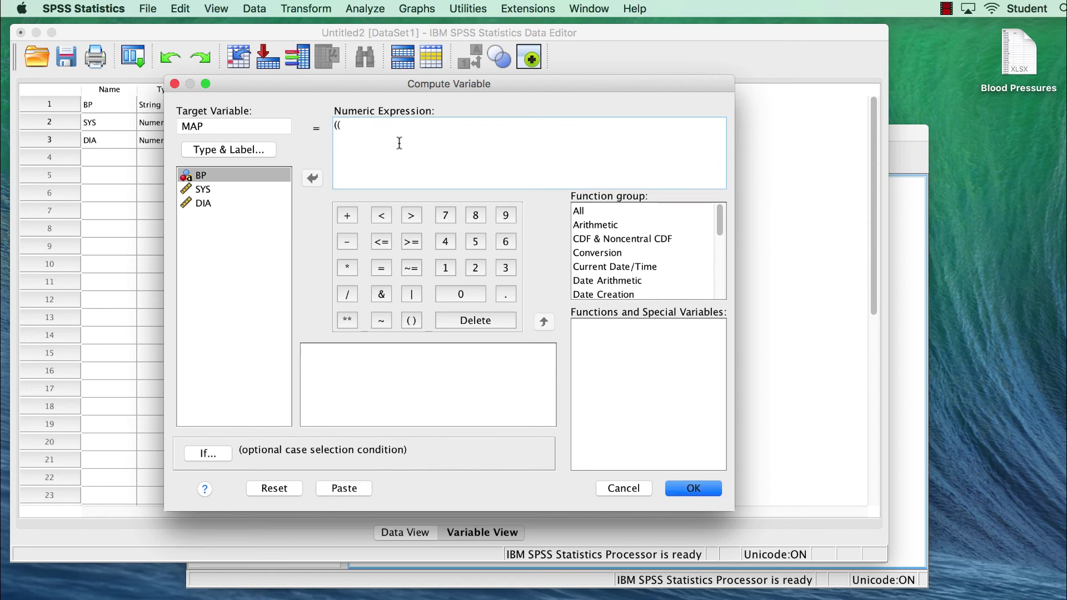
{"action": "type", "text": "(2*"}
{"action": "left_click", "coordinate": [246, 201]}
{"action": "double_click", "coordinate": [245, 201]}
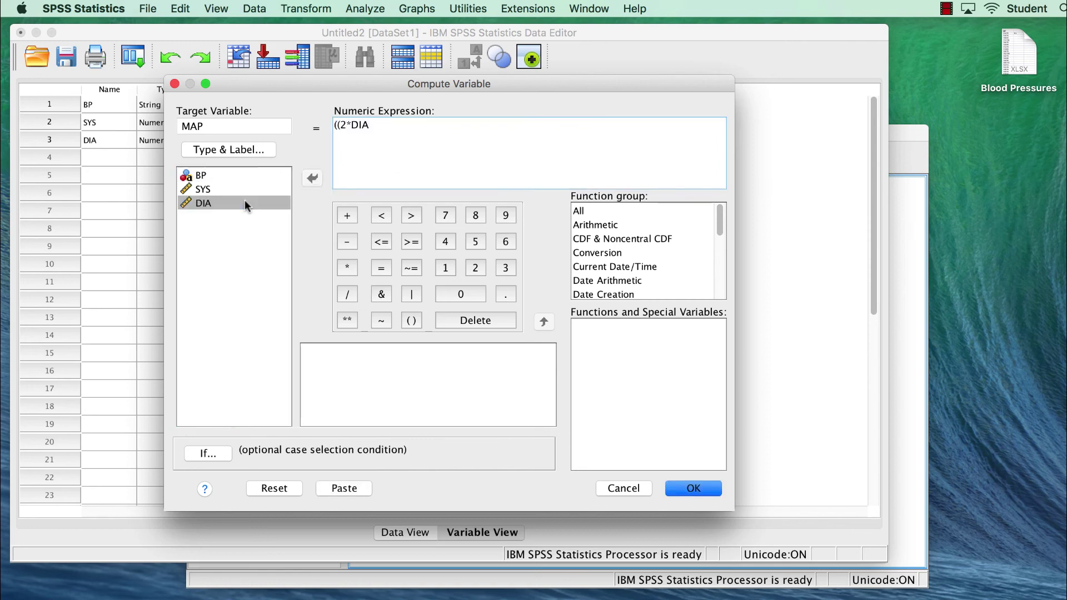
{"action": "type", "text": ")+"}
{"action": "double_click", "coordinate": [203, 190]}
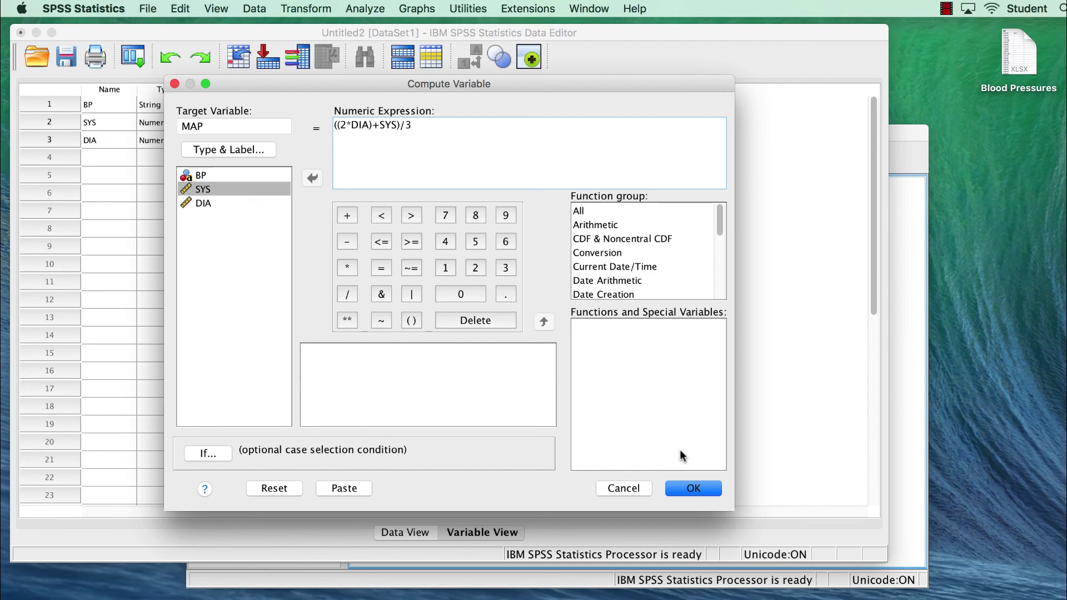
{"action": "left_click", "coordinate": [694, 489]}
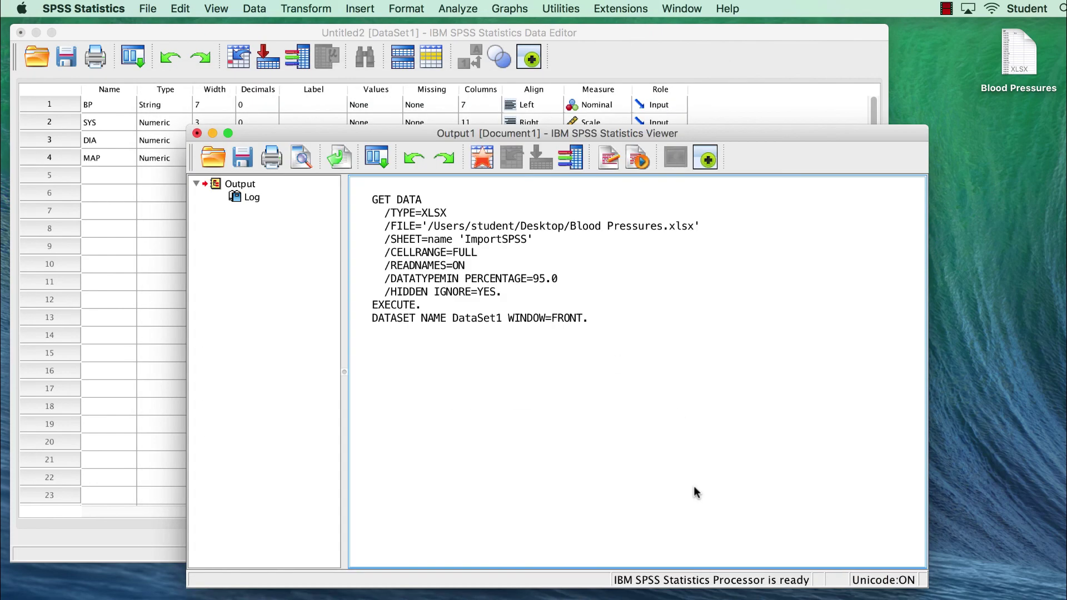
Review the computed MAP values (e.g., 88.00, 122.67) in Data View, then set MAP's decimals to 0.
{"action": "left_click", "coordinate": [659, 65]}
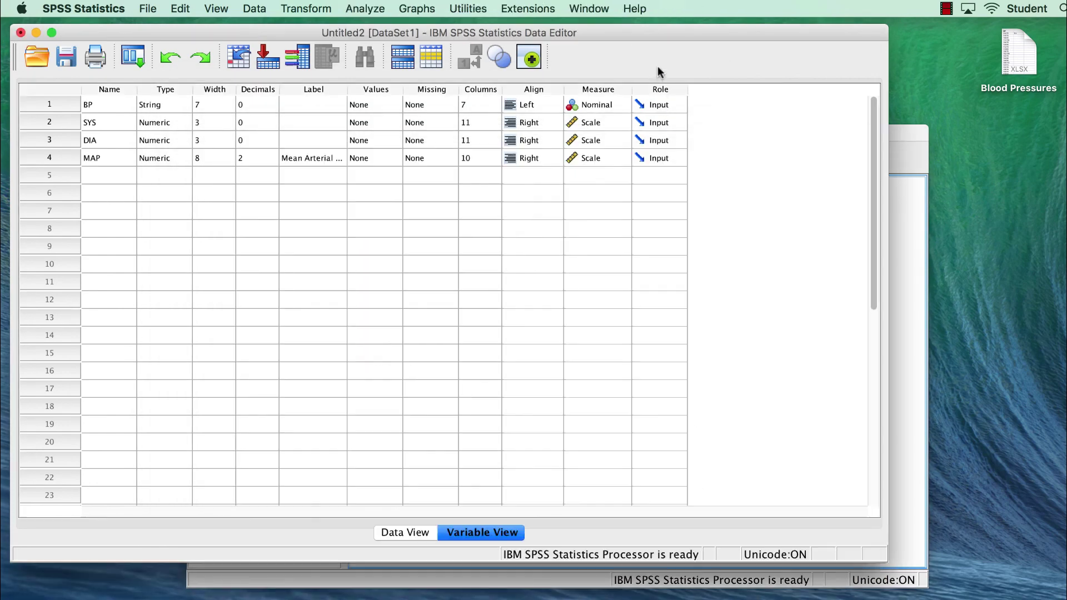
{"action": "left_click", "coordinate": [418, 529]}
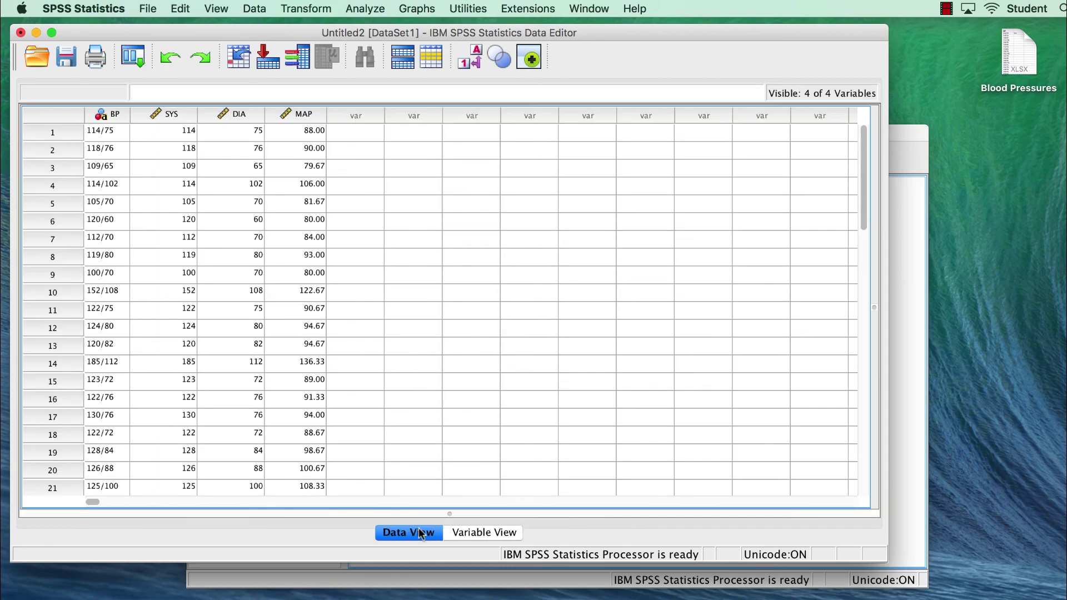
{"action": "left_click", "coordinate": [472, 532]}
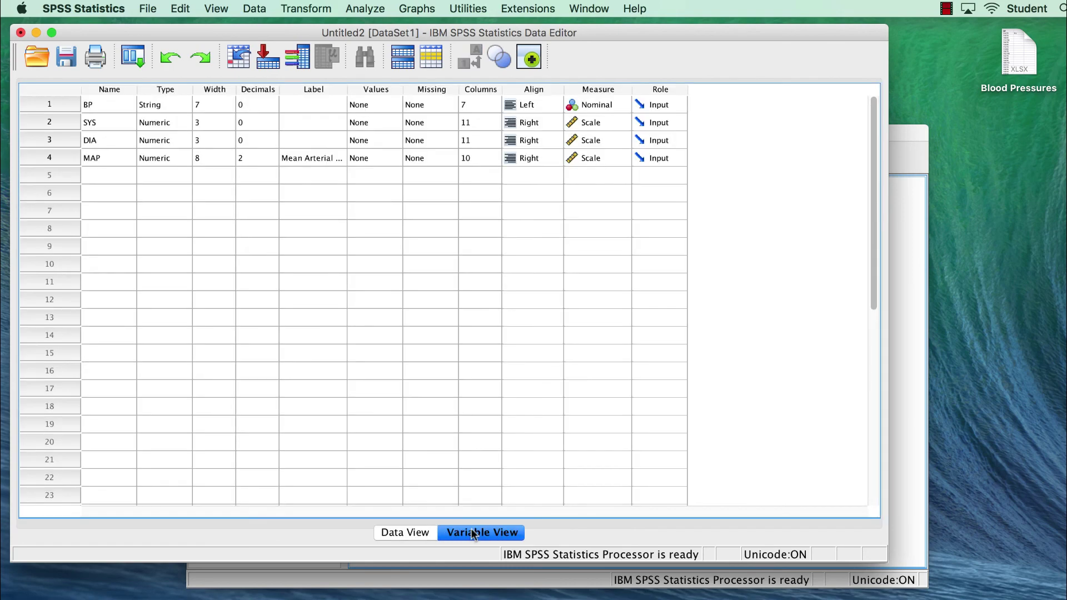
{"action": "left_click", "coordinate": [272, 161]}
{"action": "double_click", "coordinate": [272, 160]}
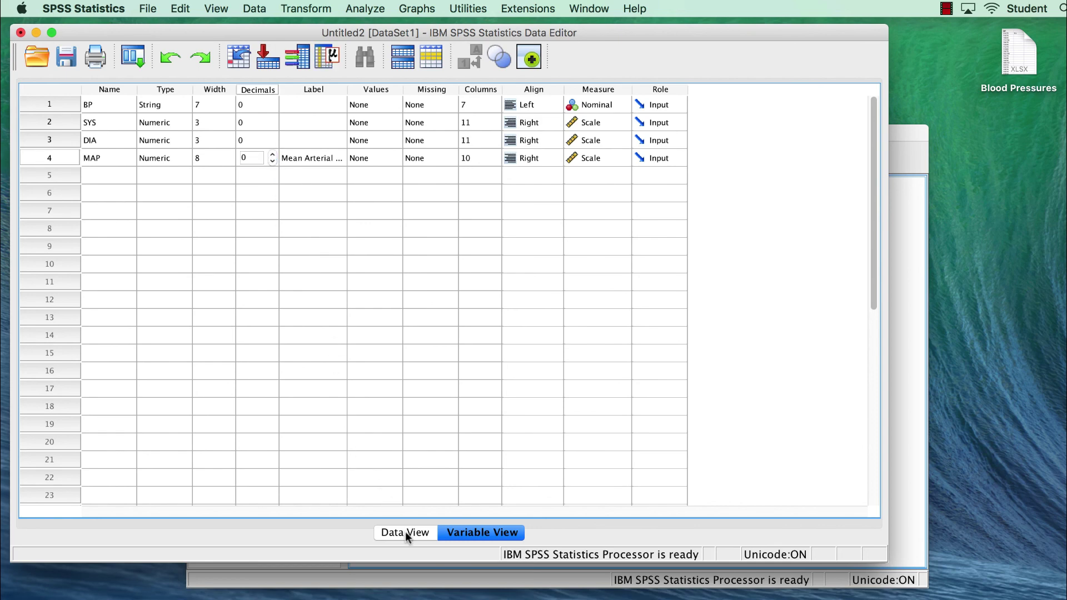